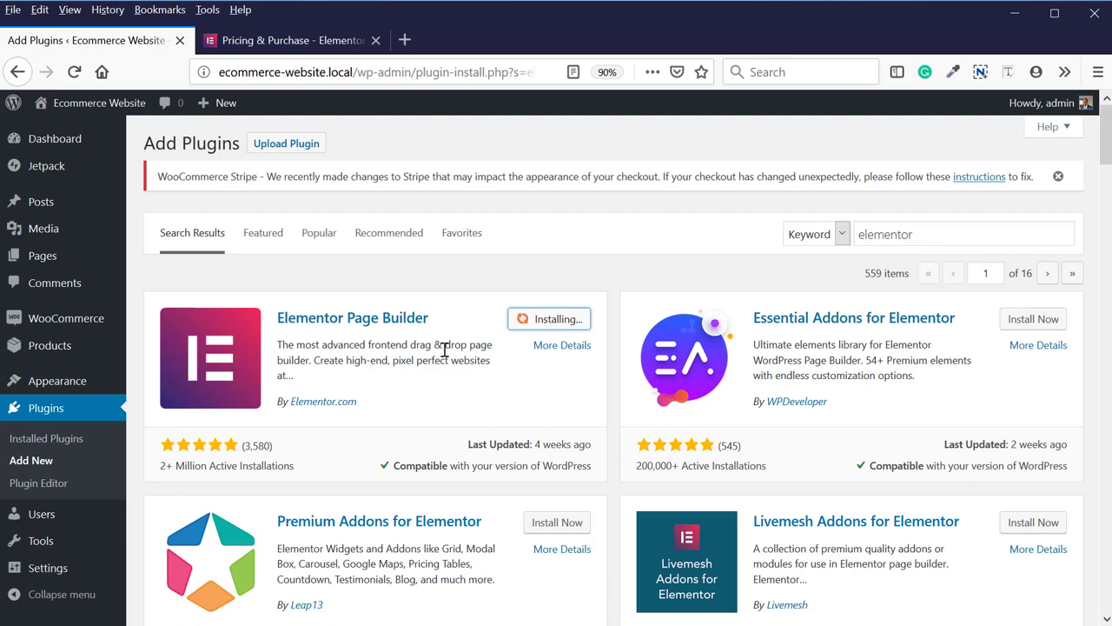
- Review the Personal, Plus and Expert plans on the Elementor pricing page, and open the Elementor homepage
left_click(293, 39)
scroll(383, 353, "up", 4)
scroll(382, 359, "down", 3)
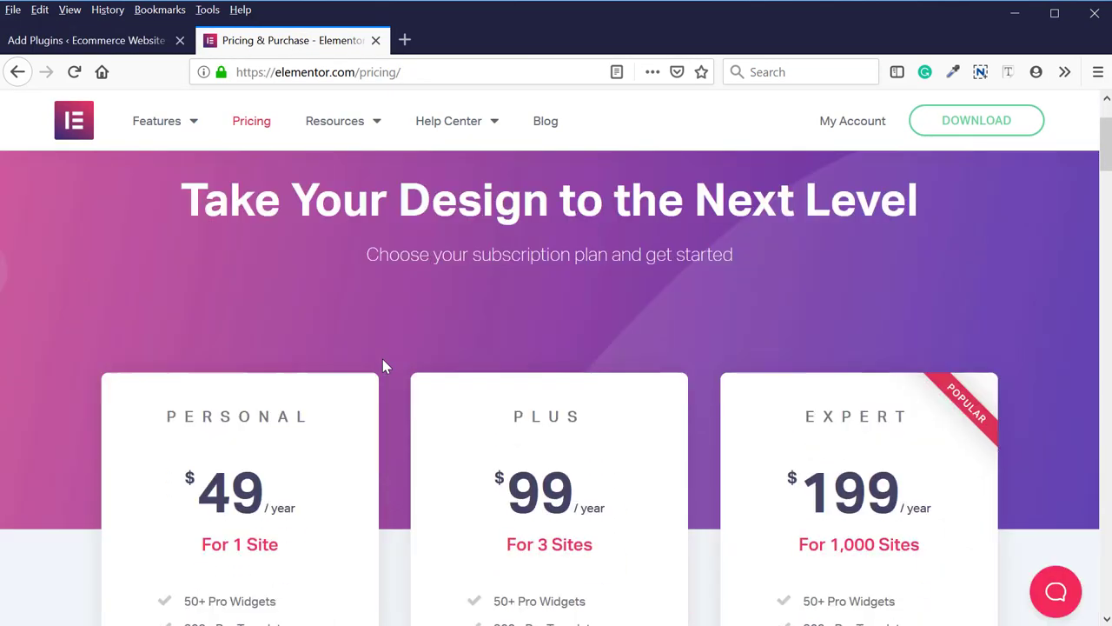
scroll(734, 382, "down", 2)
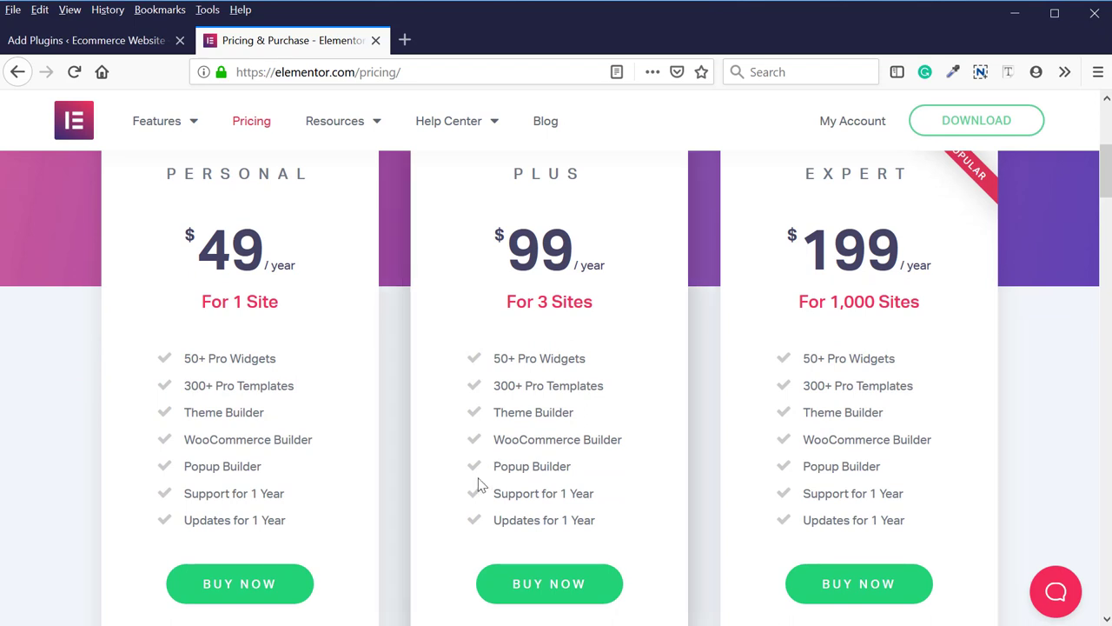
scroll(481, 485, "down", 4)
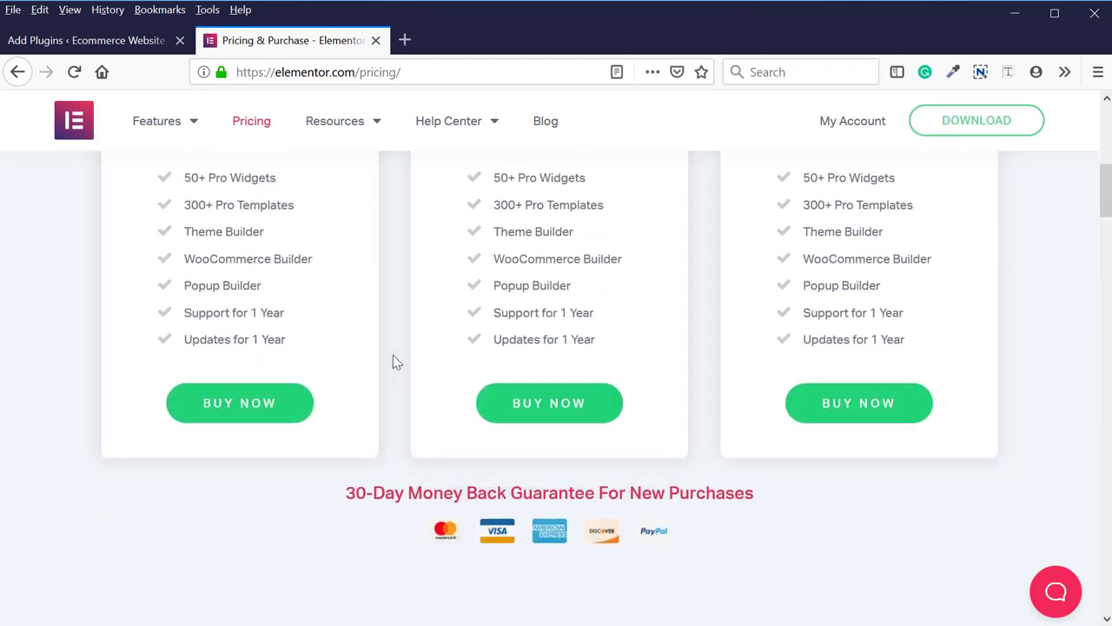
left_click(73, 122)
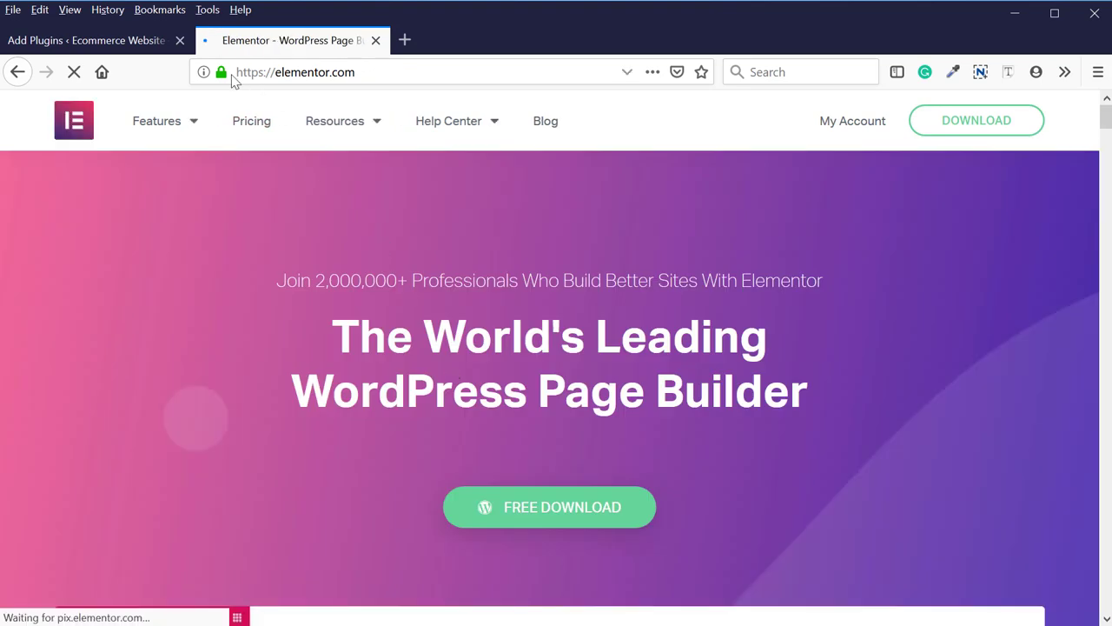
- Activate the Elementor Page Builder plugin on the WordPress site and look through the installed plugins list
left_click(143, 48)
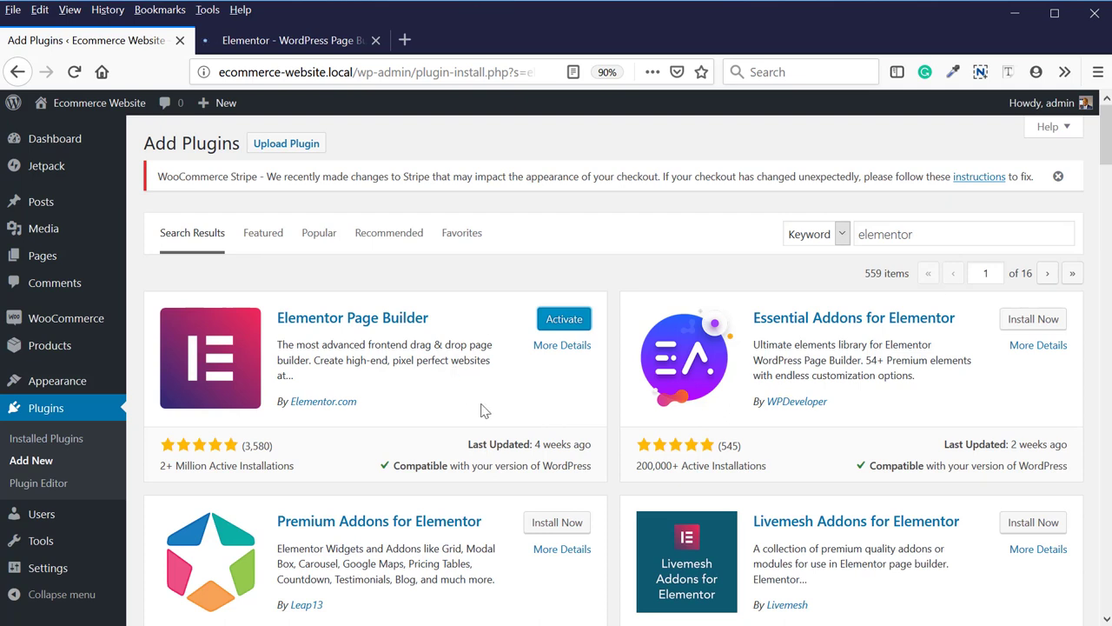
left_click(565, 319)
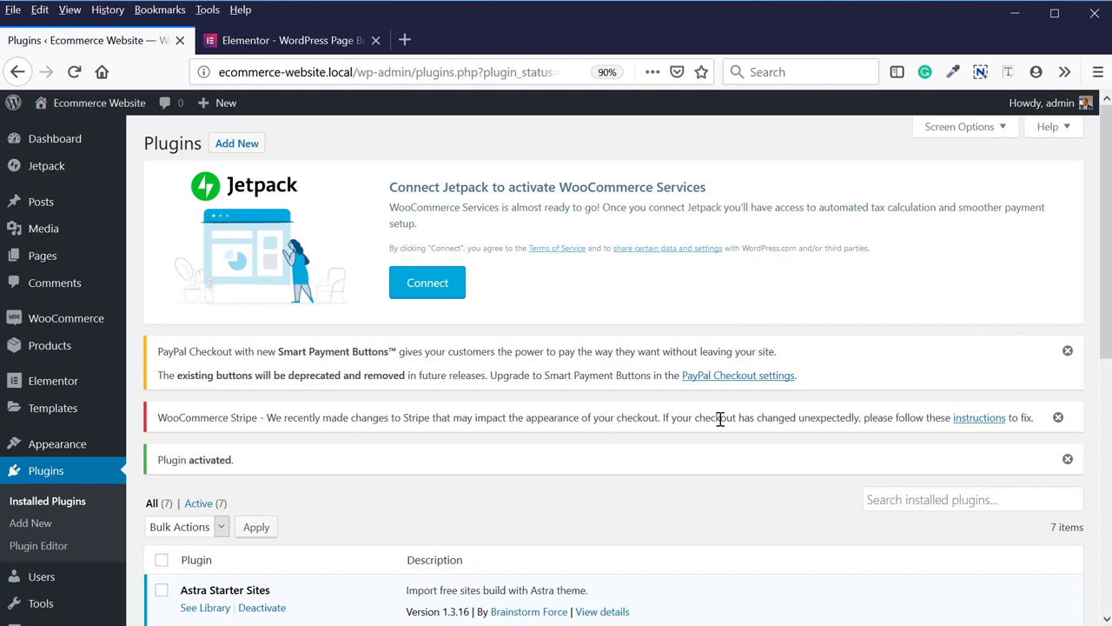
scroll(622, 437, "down", 2)
scroll(622, 437, "down", 6)
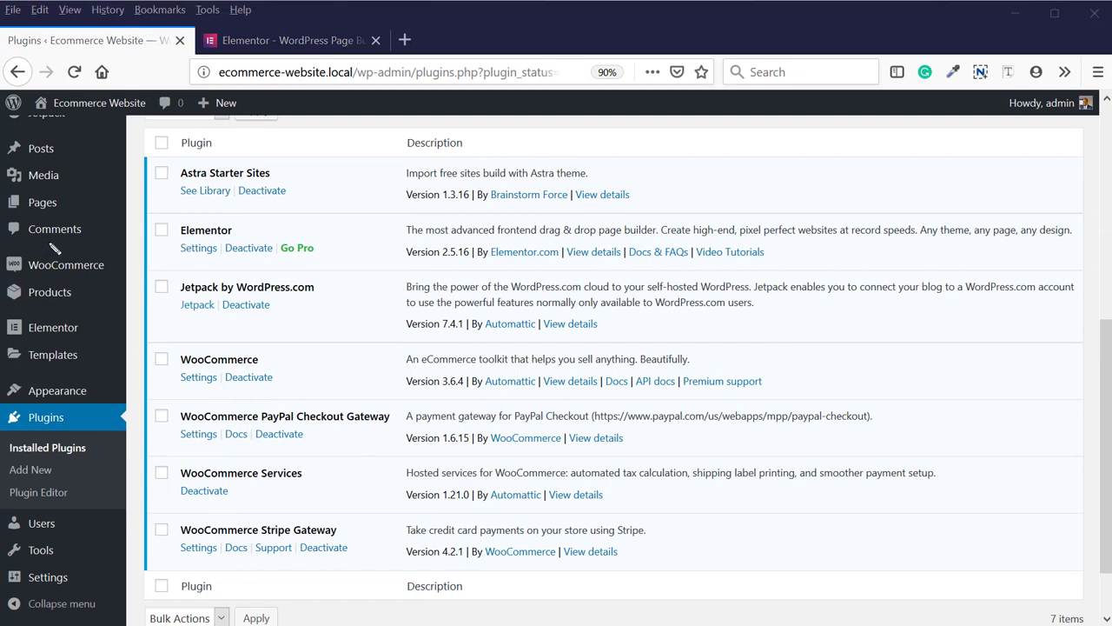
mouse_move(32, 147)
left_mouse_down()
mouse_move(45, 254)
mouse_move(16, 254)
left_mouse_up()
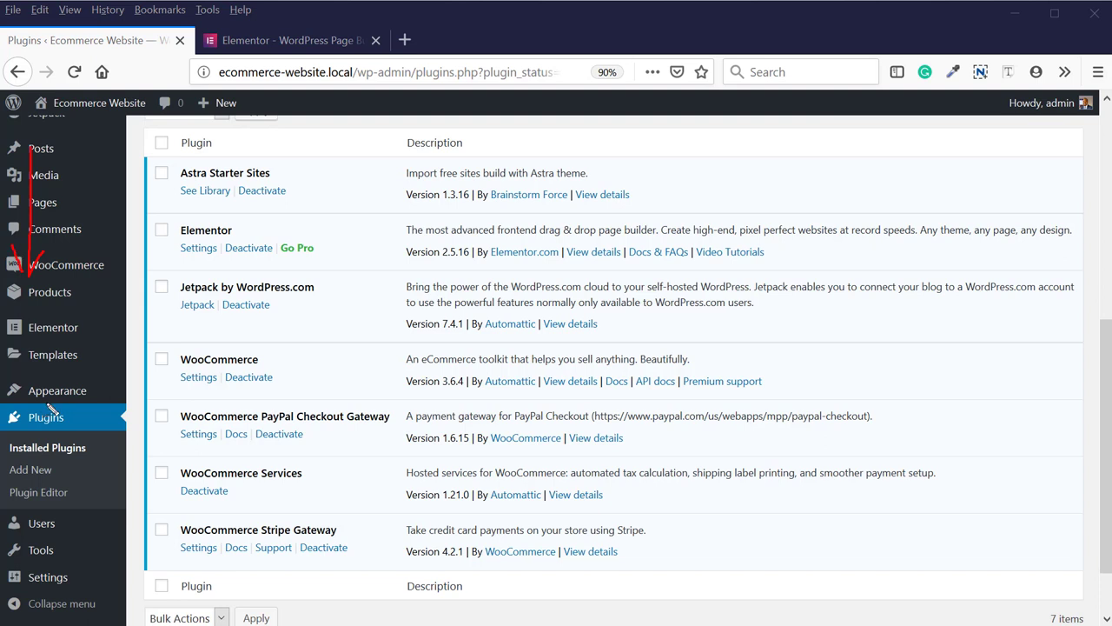
left_click_drag(26, 327, 84, 333)
left_click_drag(28, 364, 78, 360)
key("Escape")
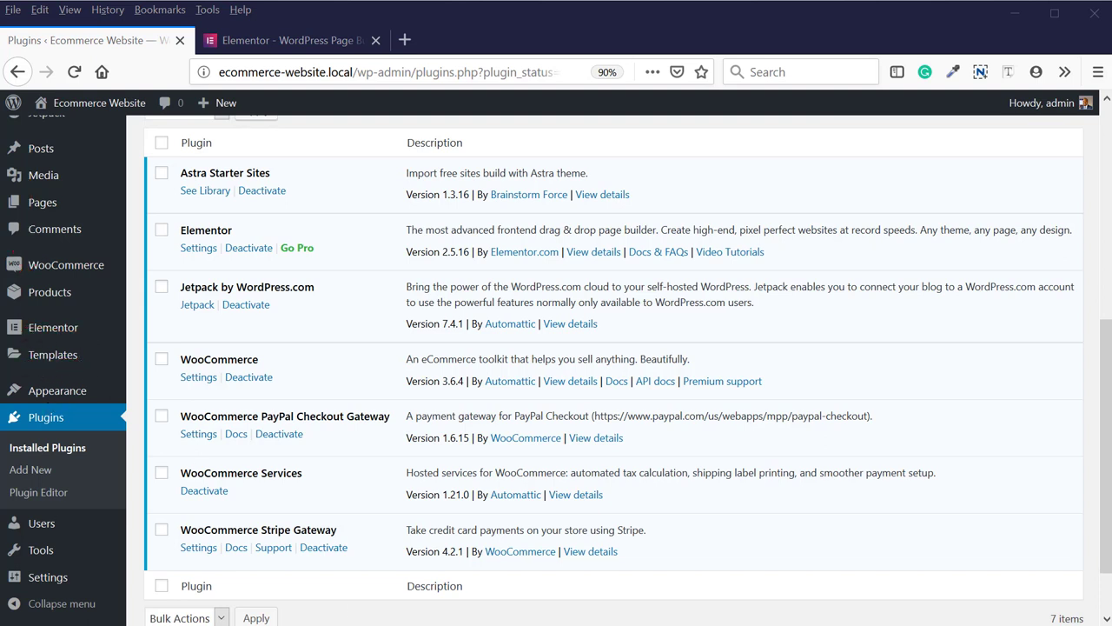
mouse_move(33, 357)
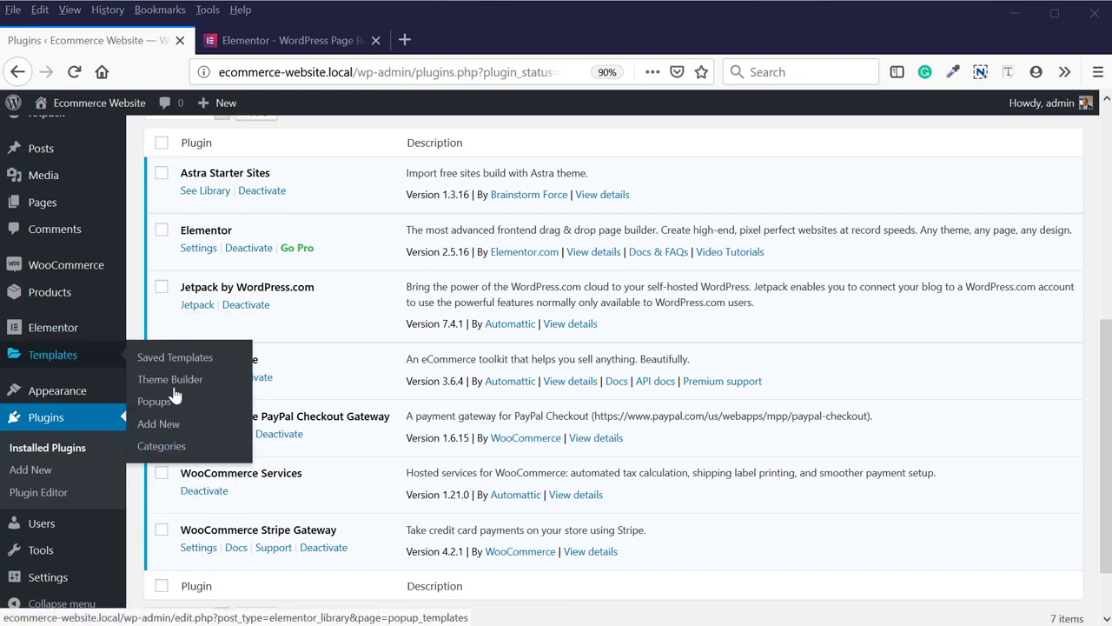
- Examine Elementor's General, Style and Advanced settings, including the choices for the Switch Editor Loader Method
left_click(67, 332)
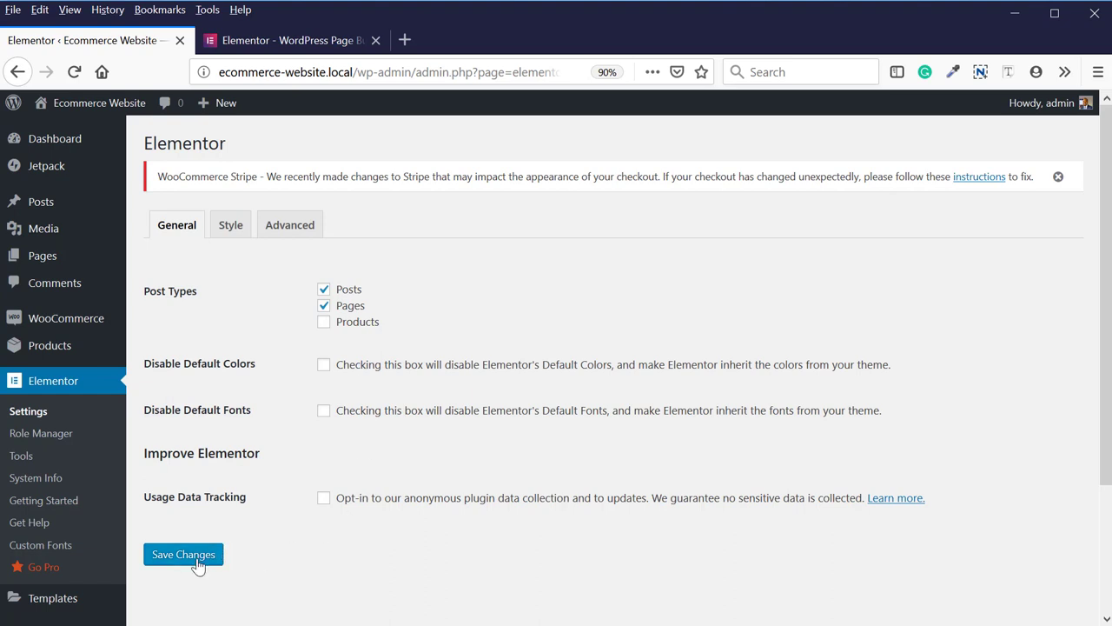
left_click(231, 227)
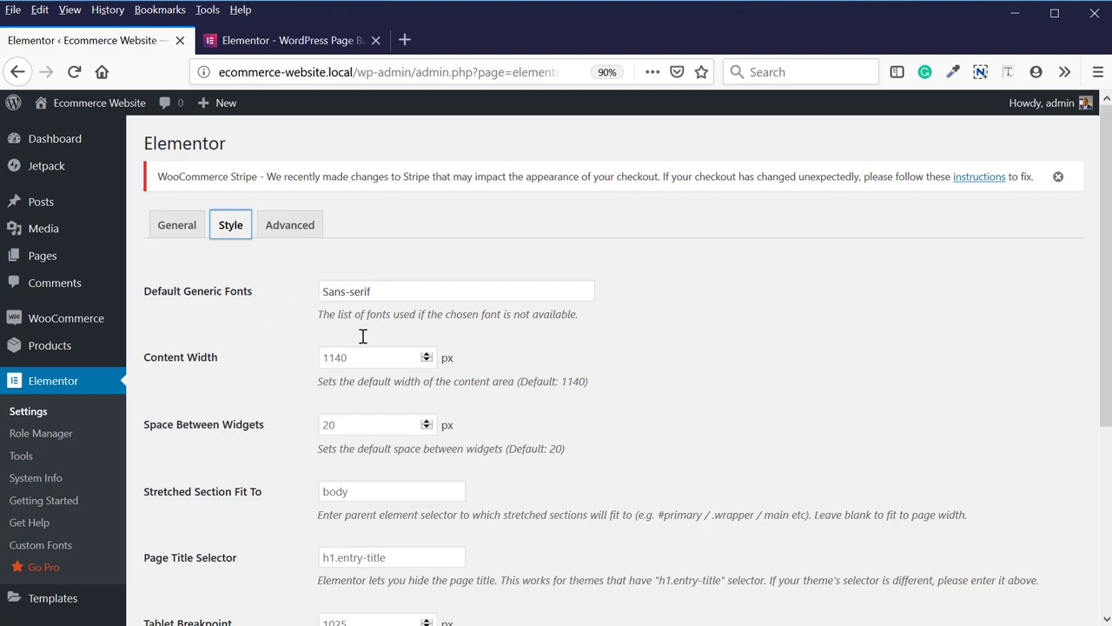
scroll(339, 518, "down", 4)
scroll(347, 348, "up", 4)
left_click(304, 224)
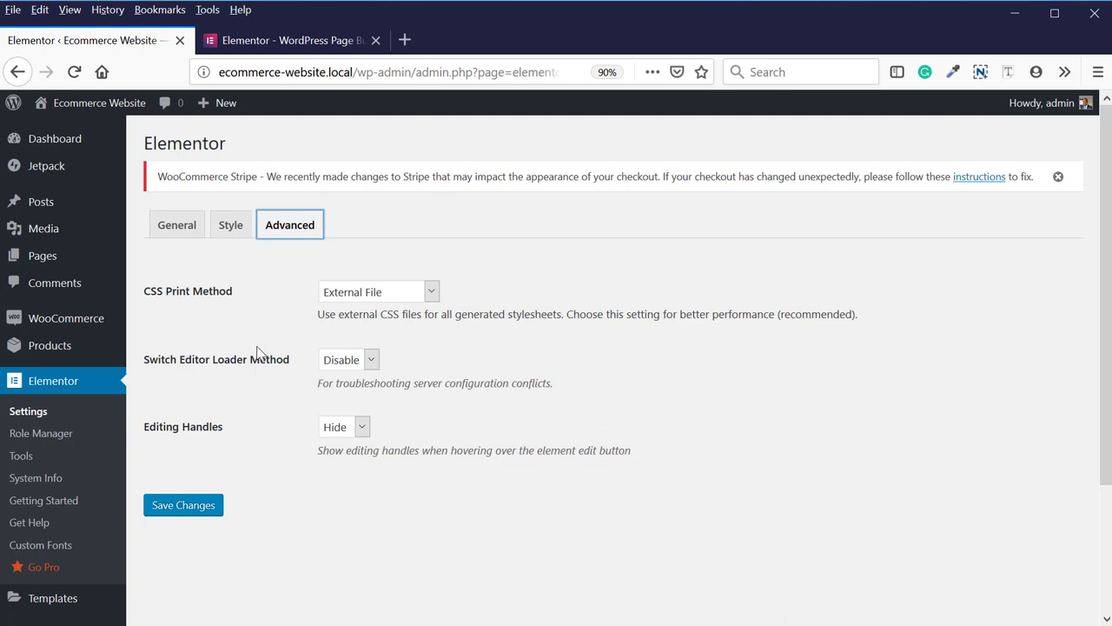
left_click(350, 359)
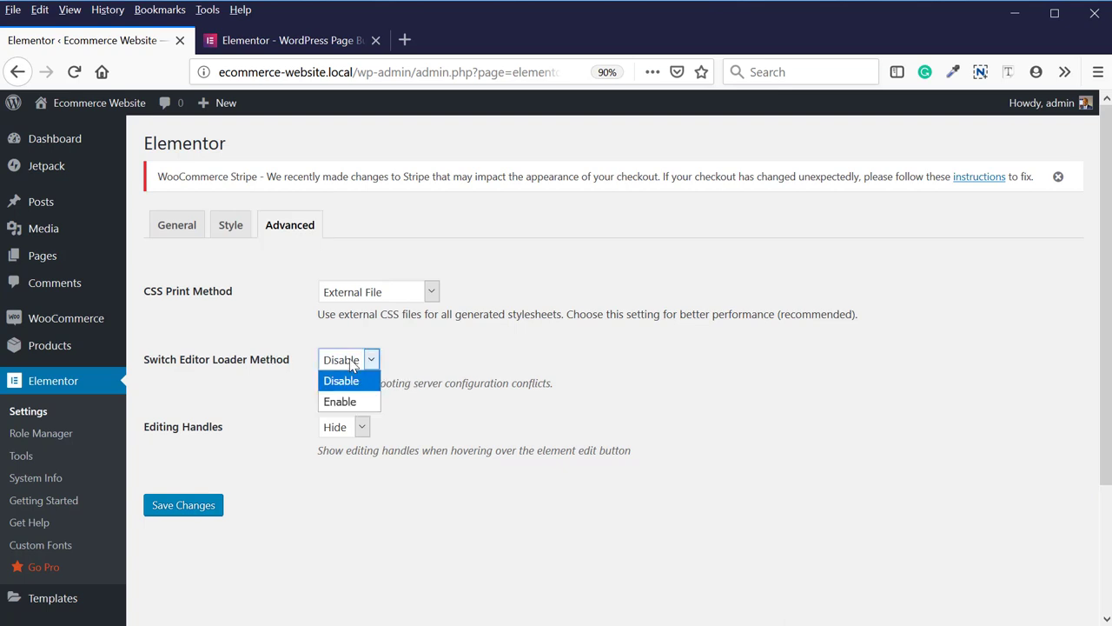
left_click(272, 370)
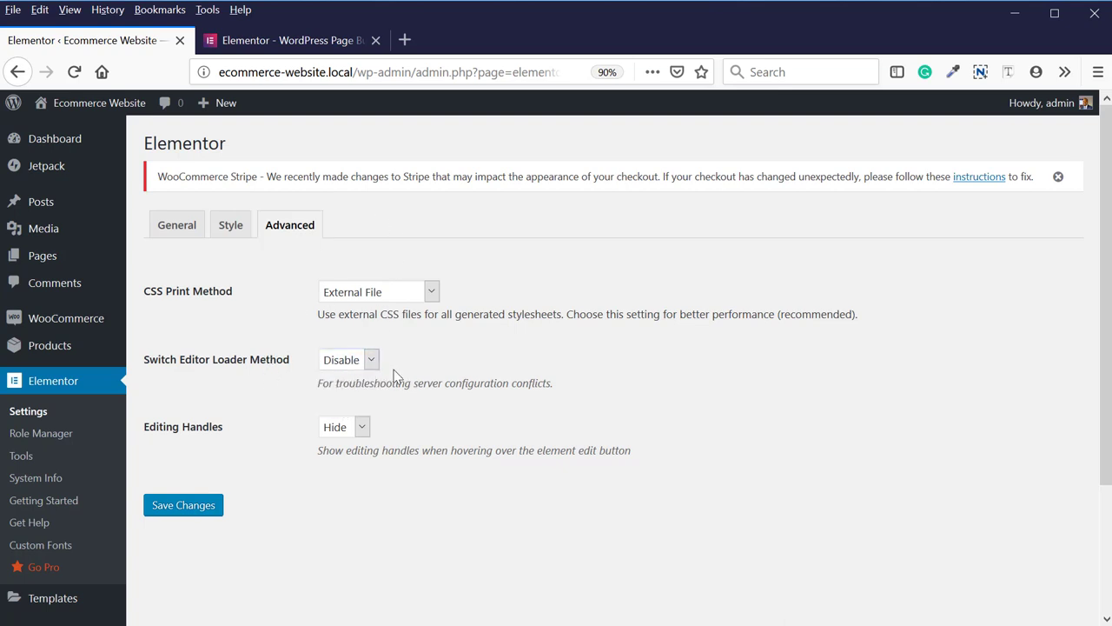
- Examine the Editor and Author access options in Elementor's Role Manager
left_click(41, 434)
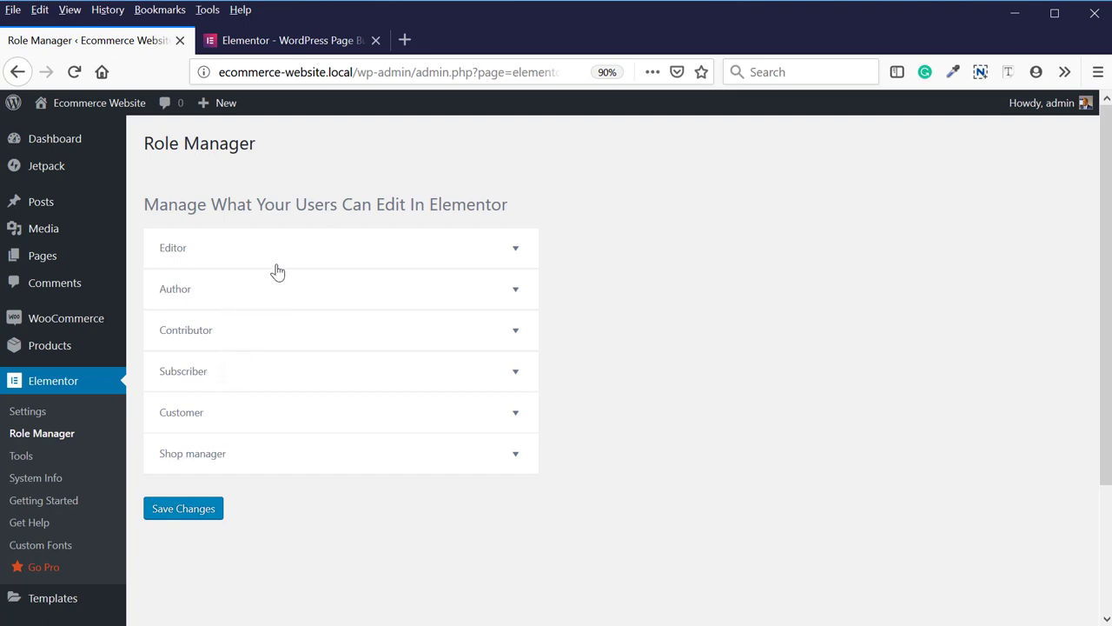
left_click(367, 251)
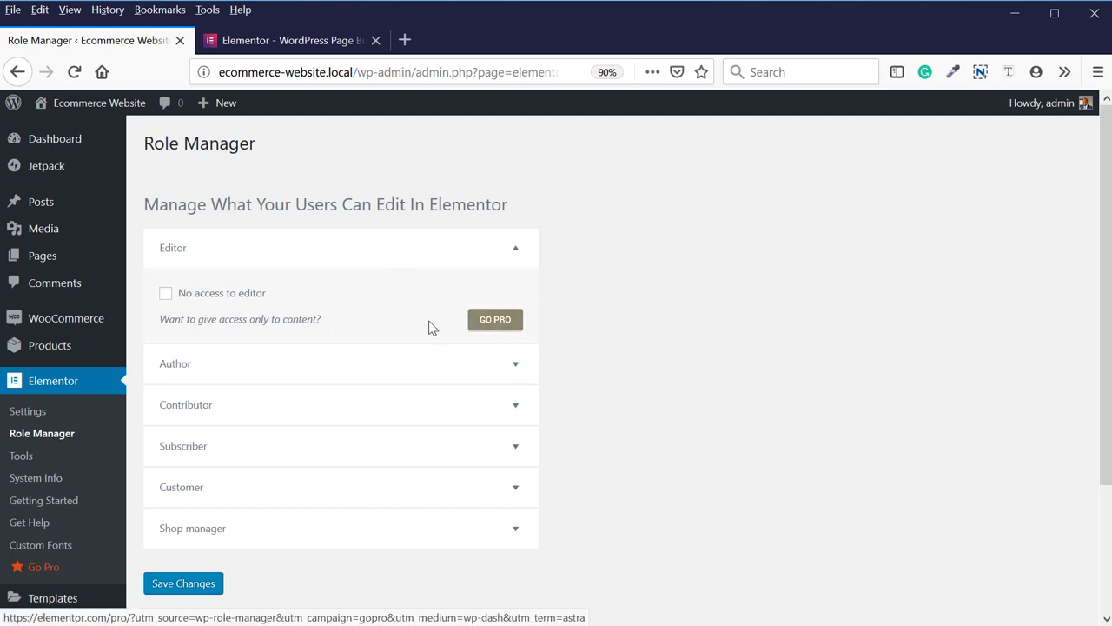
left_click(511, 251)
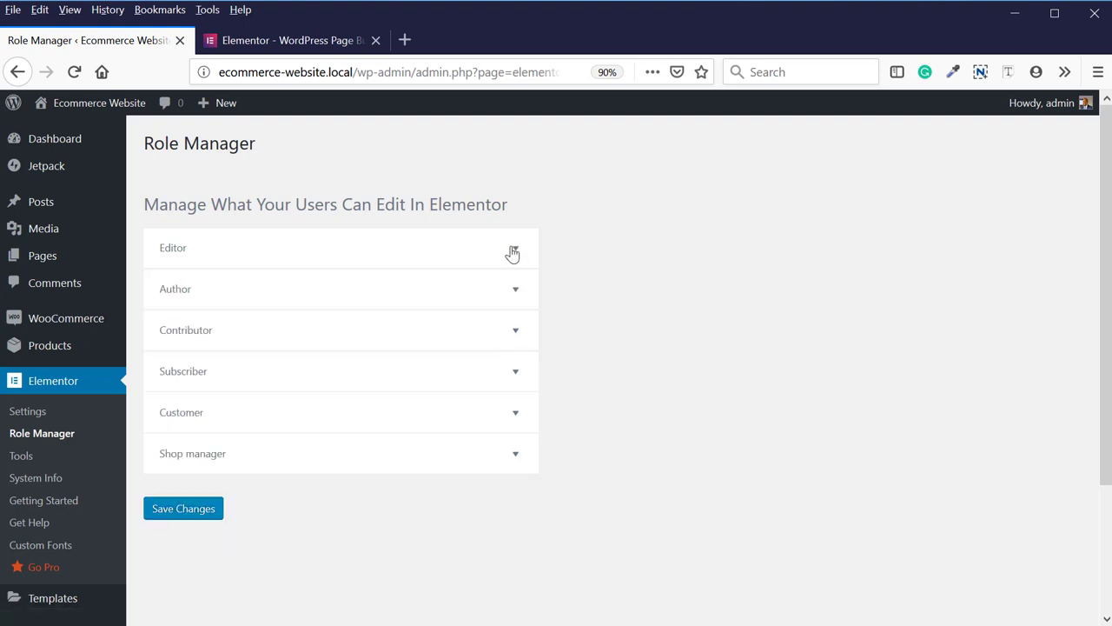
left_click(193, 294)
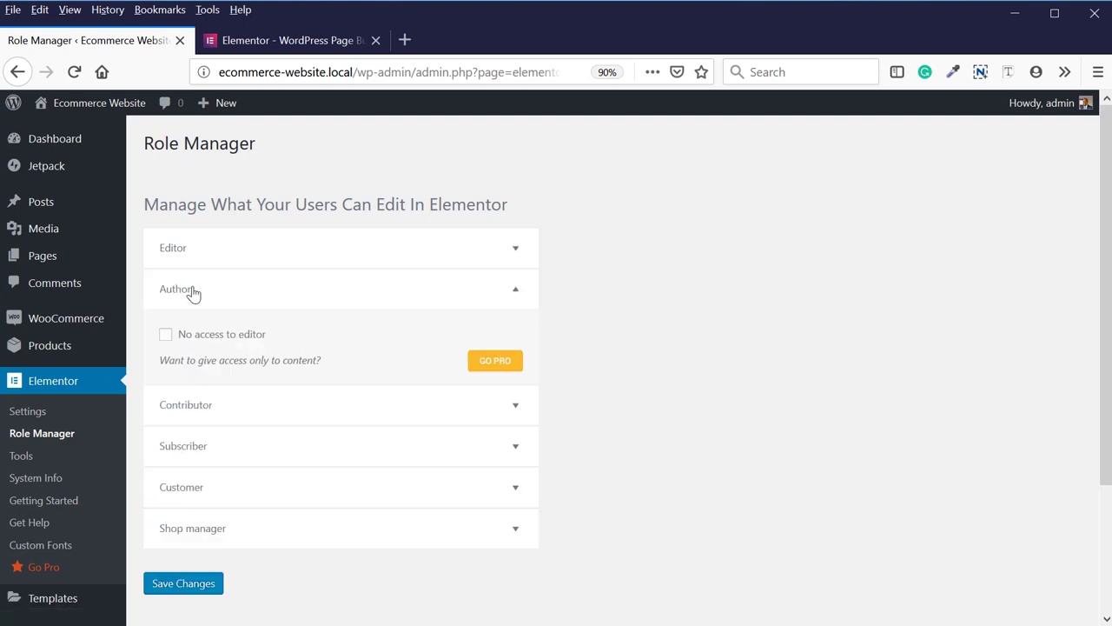
left_click(193, 294)
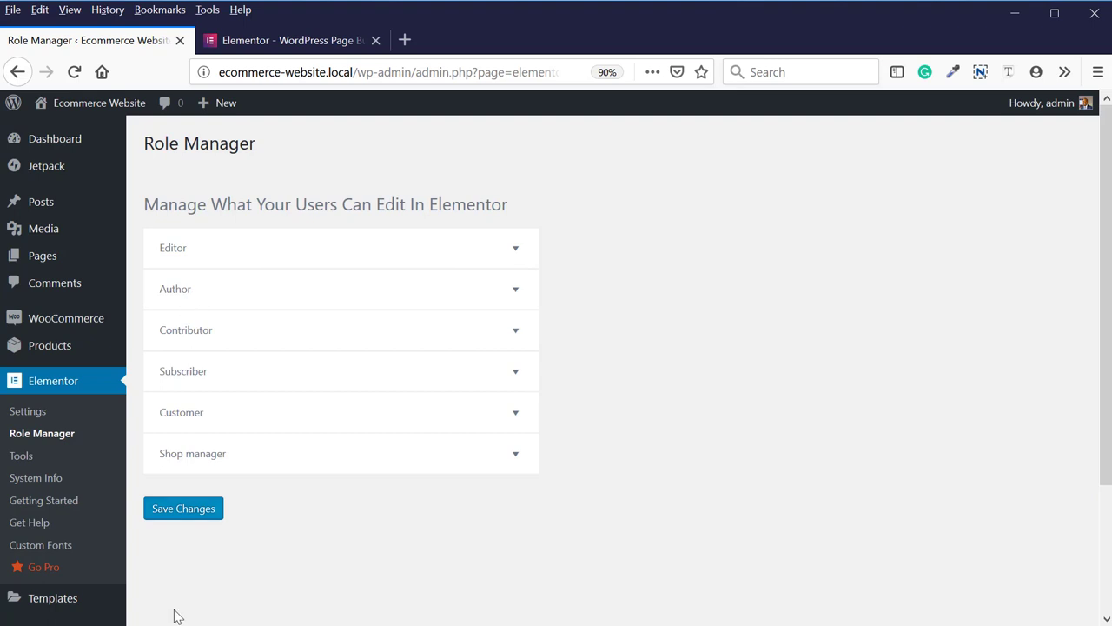
- Examine Elementor's general tools and the Version Control options for rollback and beta testing
left_click(21, 457)
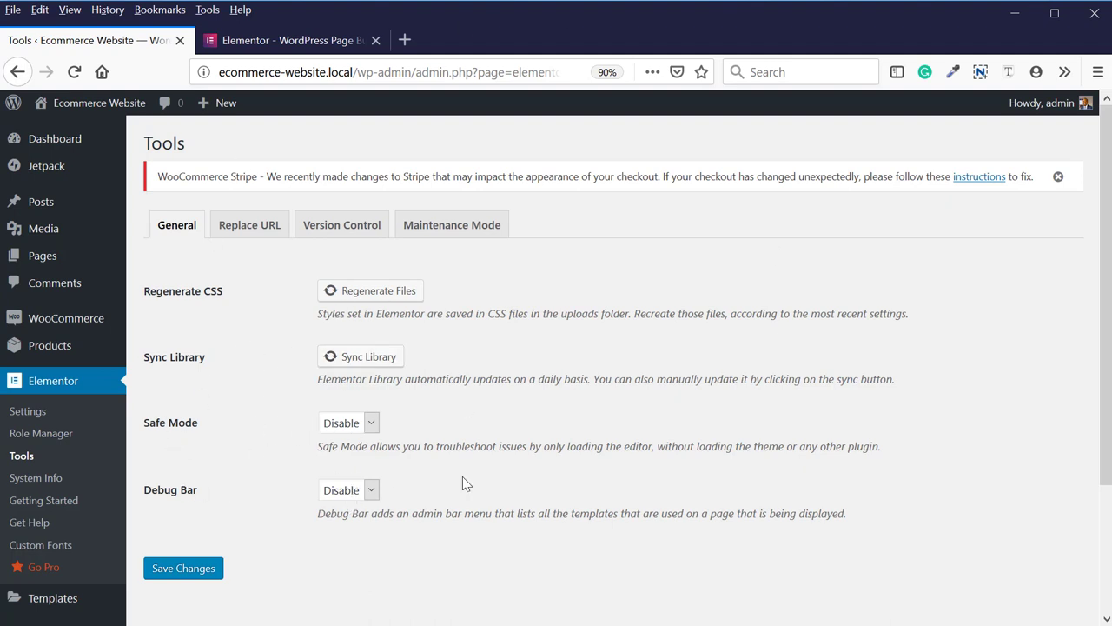
left_click(344, 231)
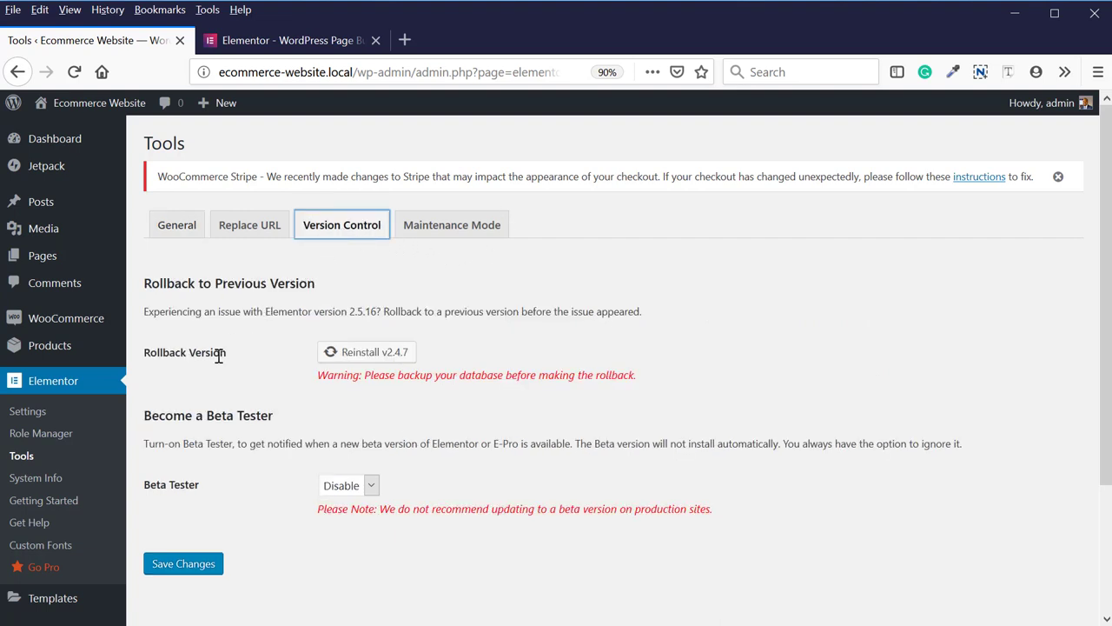
left_click_drag(350, 312, 386, 313)
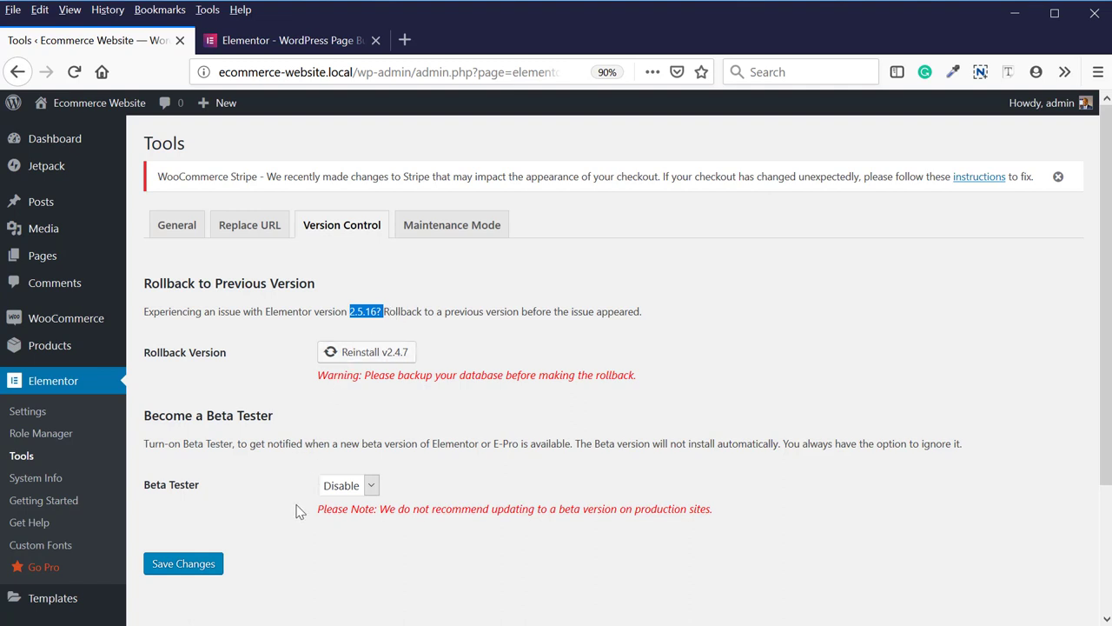
left_click(426, 482)
left_click(348, 486)
left_click(354, 465)
- Examine Elementor's Maintenance Mode options, including the available modes, templates and the HTTP codes for Coming Soon and Maintenance
left_click(434, 227)
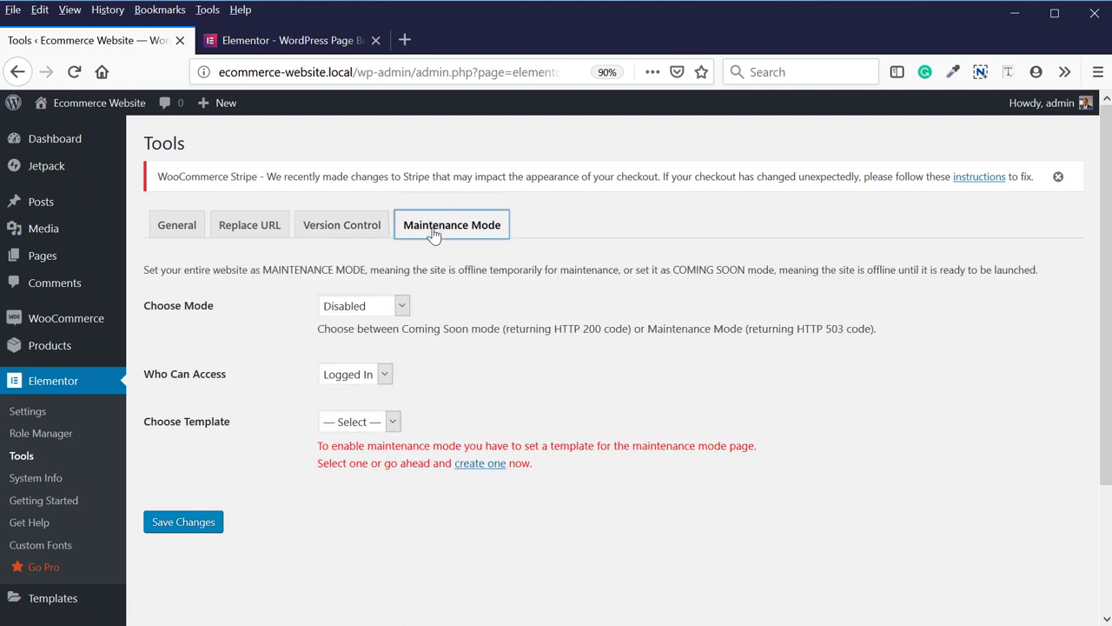
left_click(365, 423)
left_click(325, 518)
left_click(348, 315)
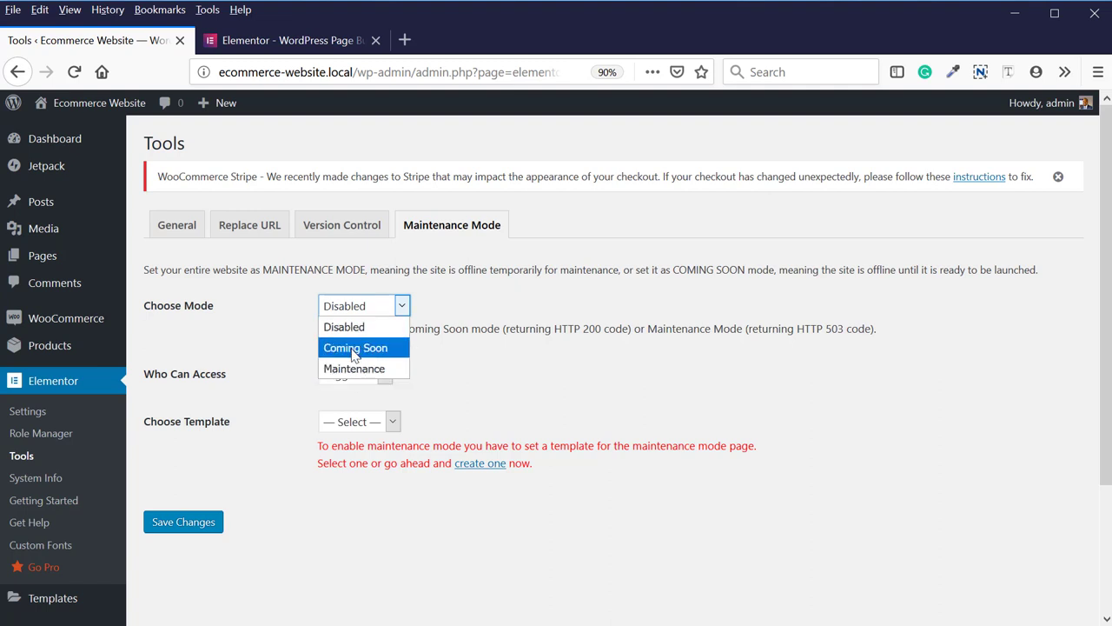
left_click(504, 367)
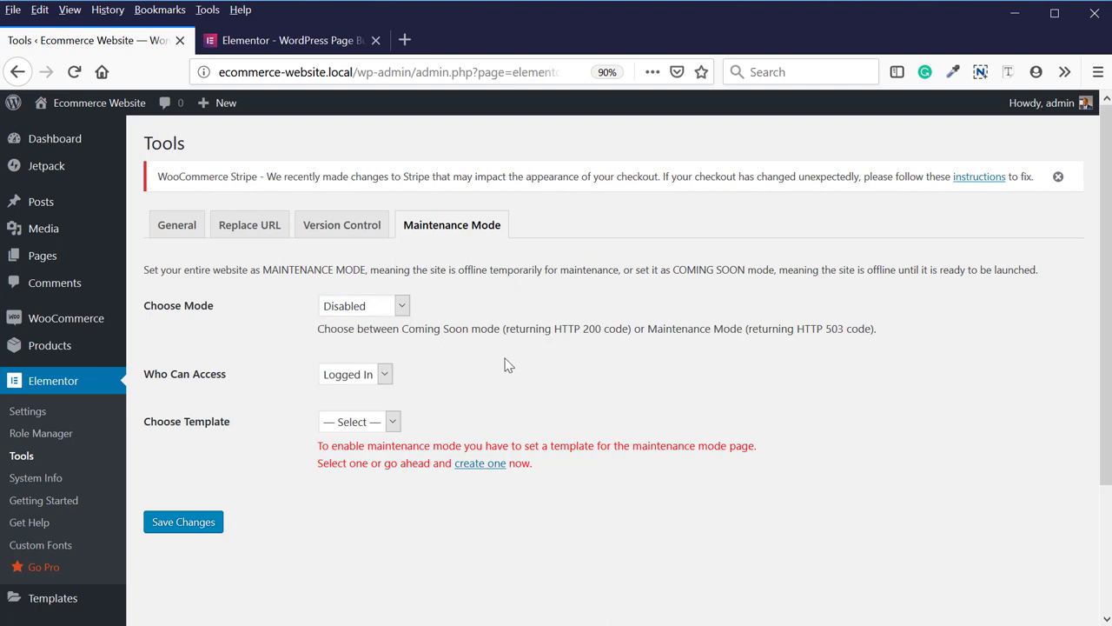
left_click_drag(581, 328, 615, 330)
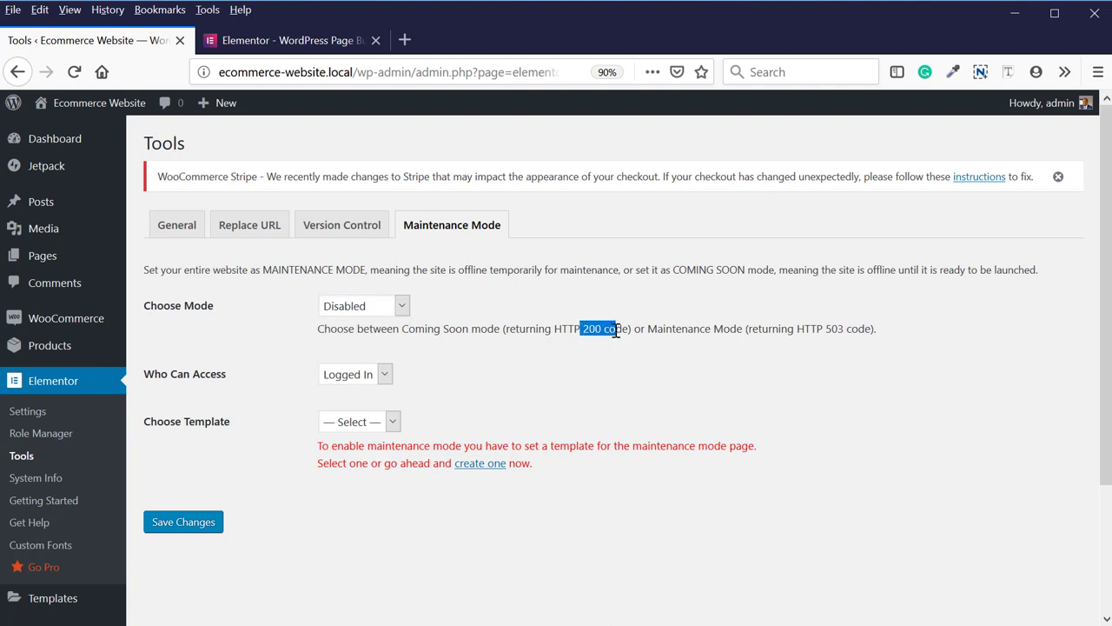
left_click(606, 359)
left_click_drag(503, 329, 631, 343)
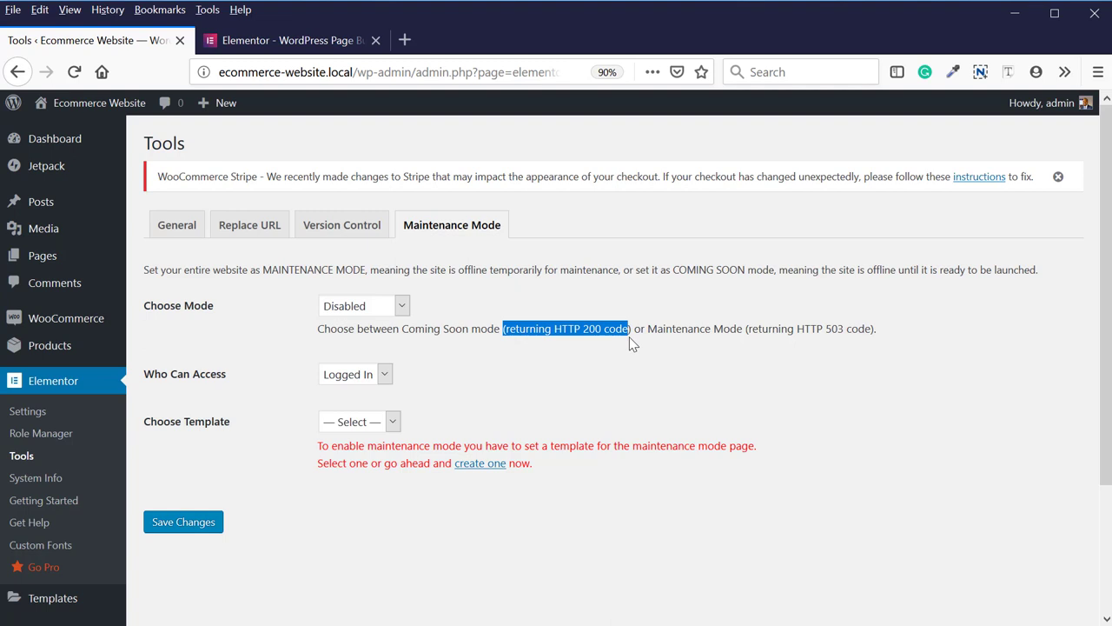
left_click(631, 343)
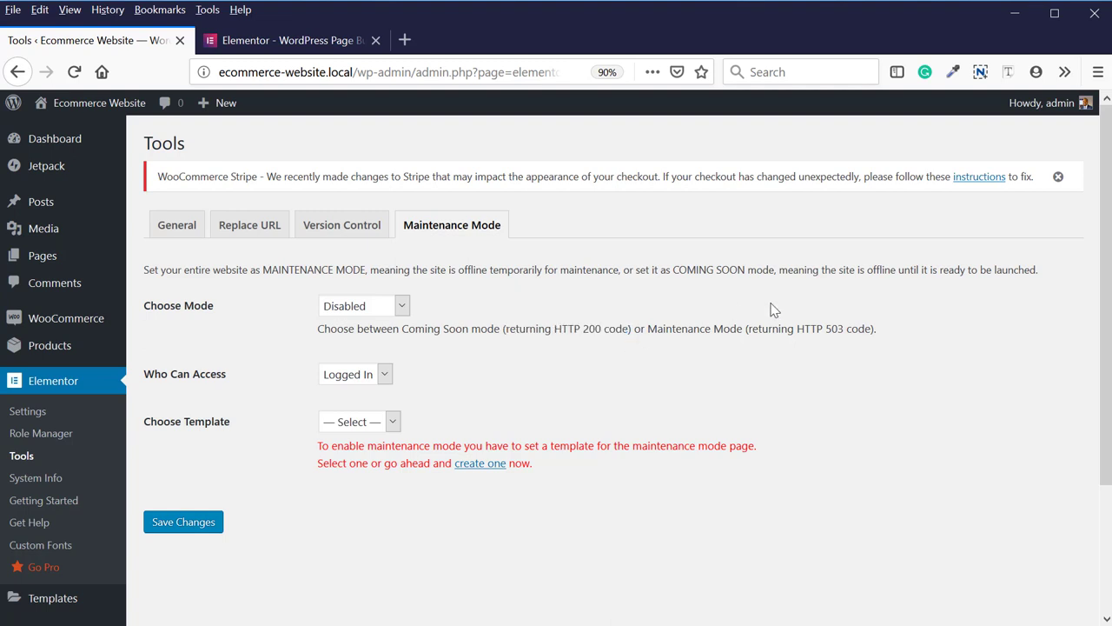
left_click_drag(709, 322, 863, 347)
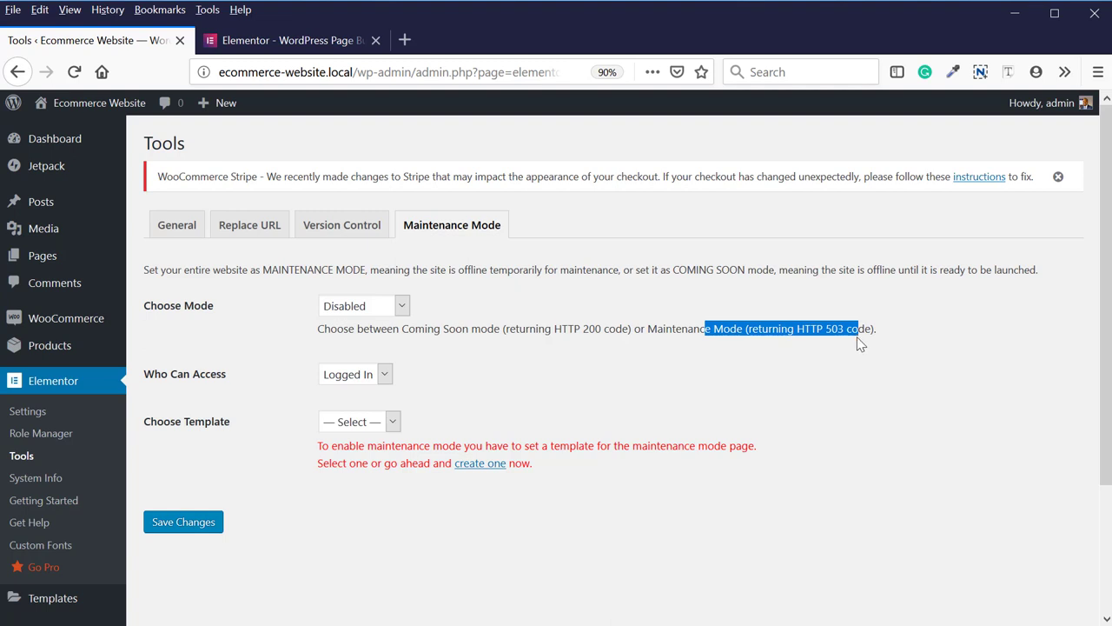
left_click(852, 344)
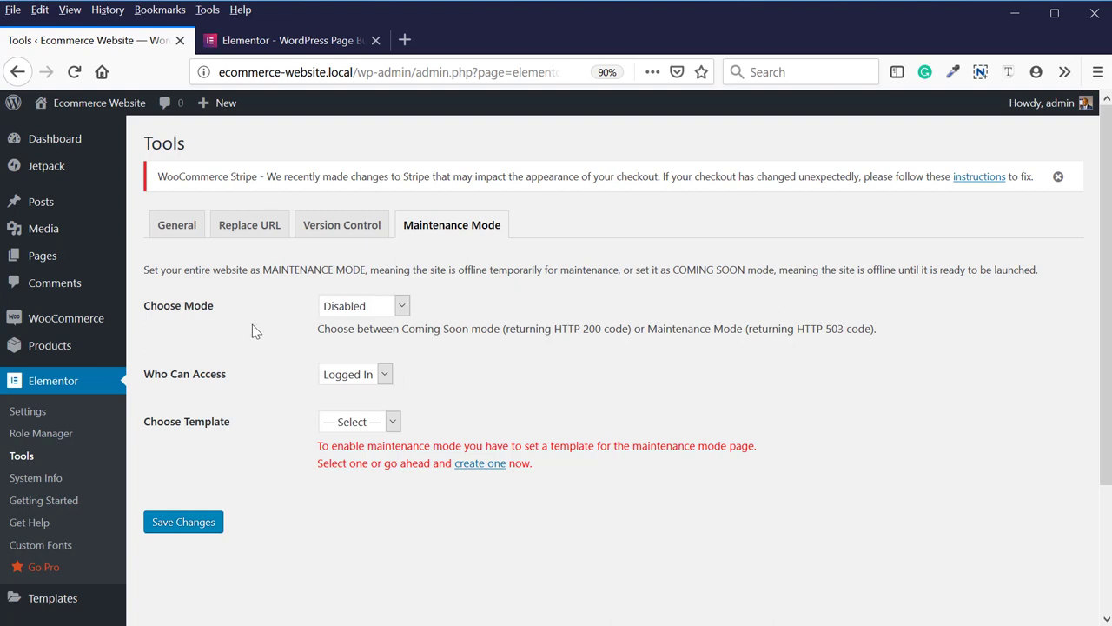
- Review Elementor's System Info report, covering the server environment, WordPress environment, theme, user and active plugins
left_click(33, 480)
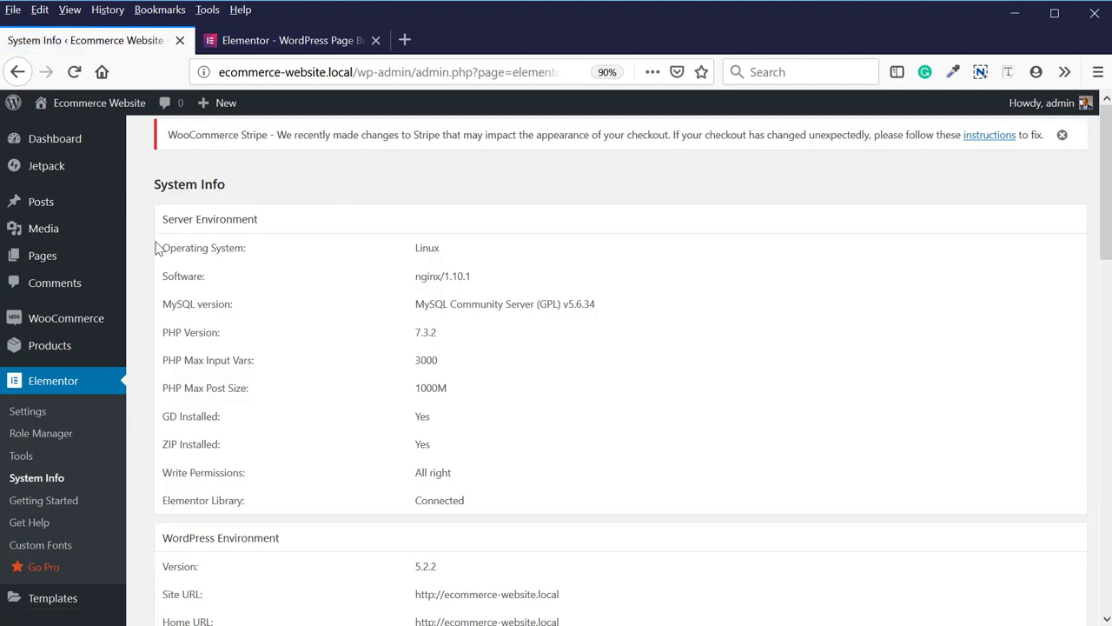
left_click_drag(160, 247, 439, 249)
left_click_drag(193, 276, 474, 288)
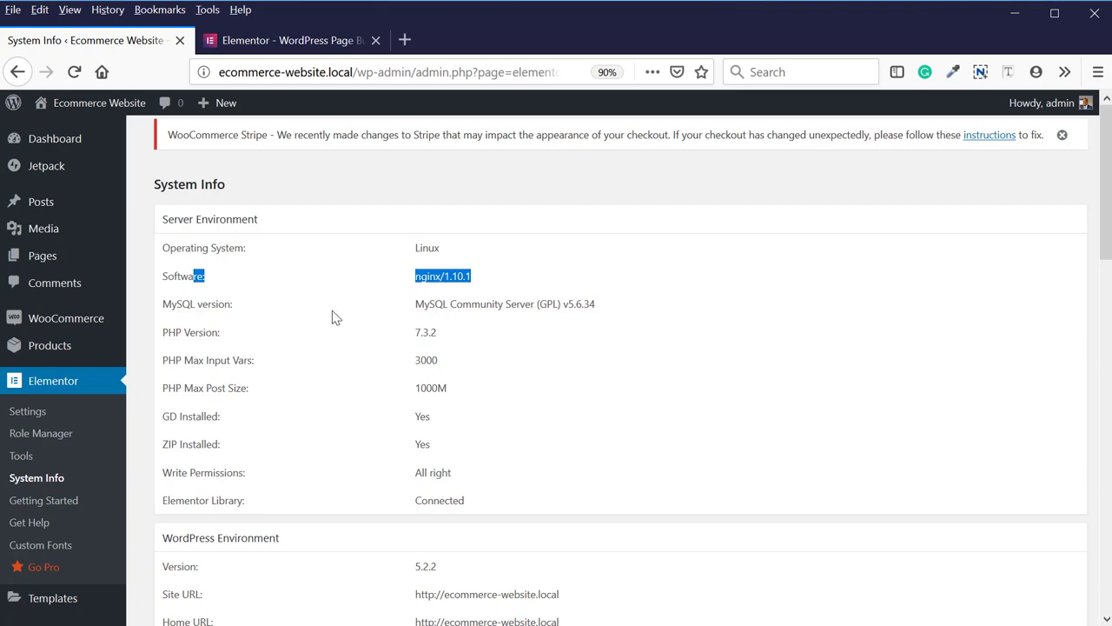
scroll(342, 383, "down", 15)
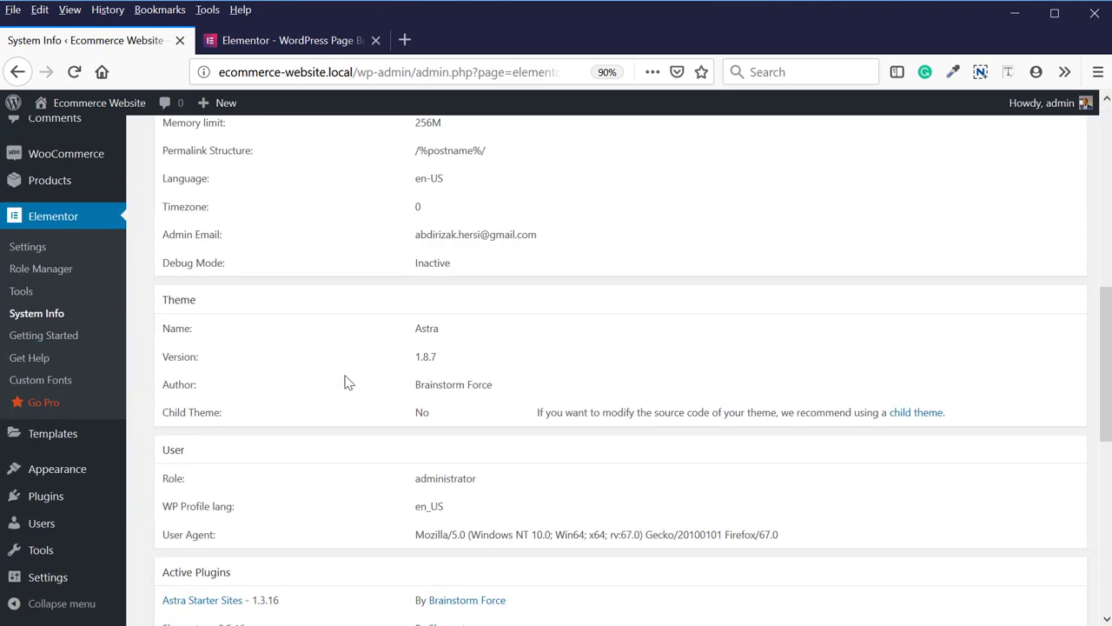
scroll(318, 395, "down", 5)
scroll(405, 336, "up", 15)
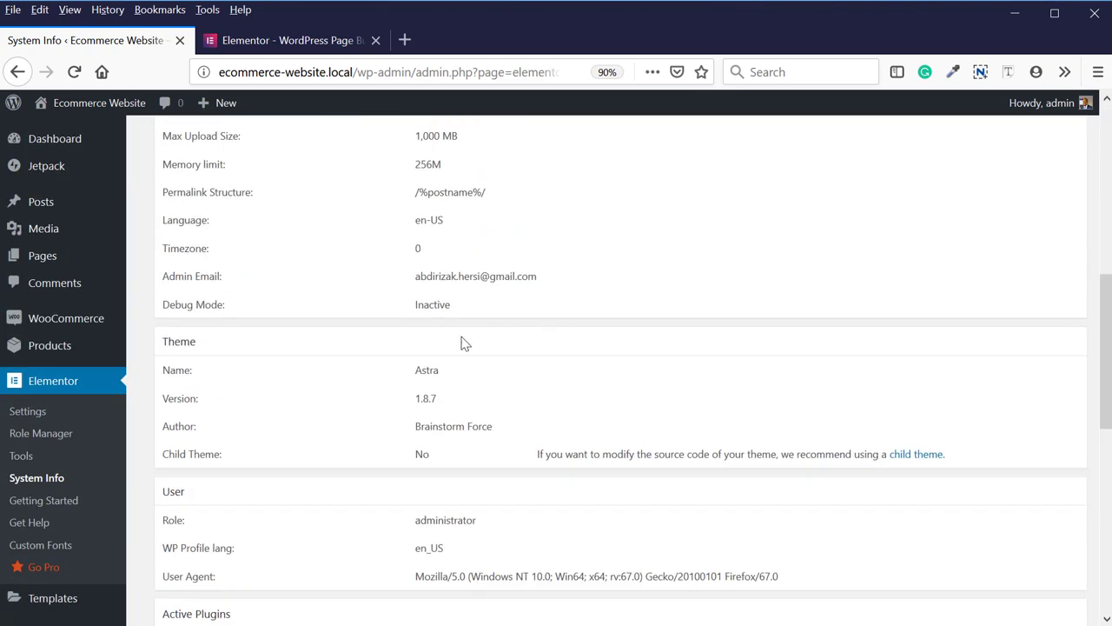
- Review the Copy & Paste Info report, and browse the resources and popular articles on Elementor's Get Help support page
scroll(445, 385, "down", 15)
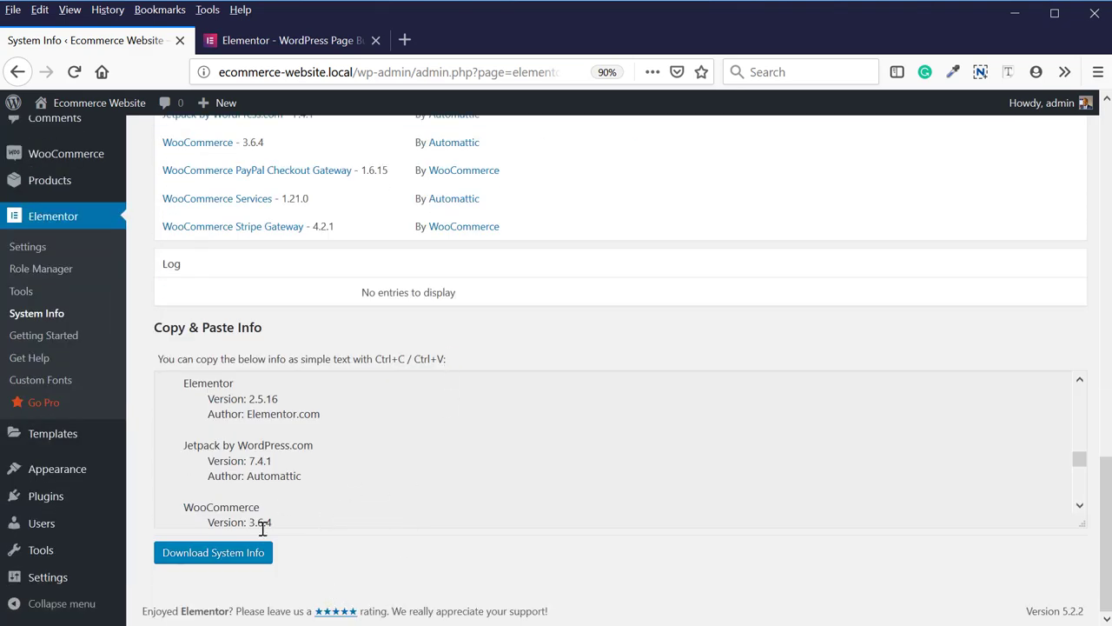
scroll(287, 445, "up", 5)
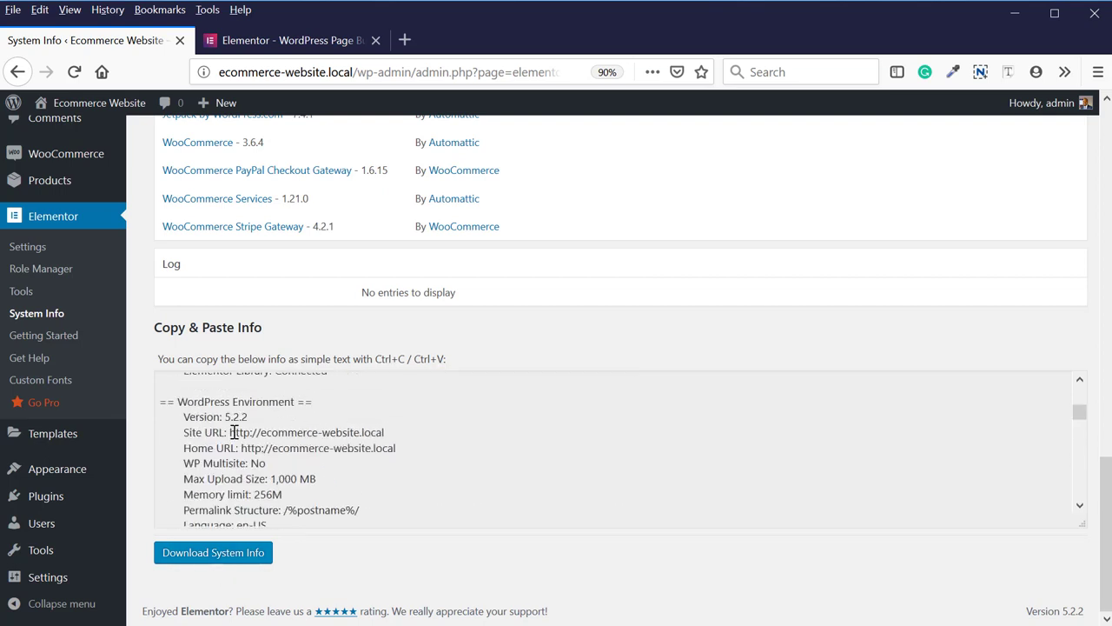
left_click(54, 386)
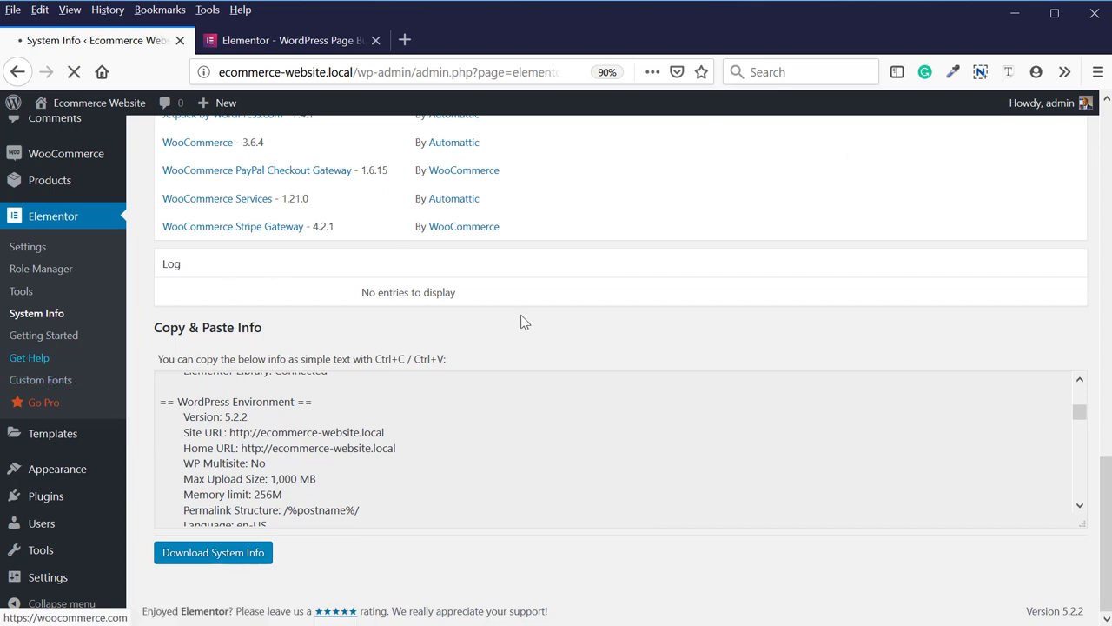
scroll(521, 317, "up", 3)
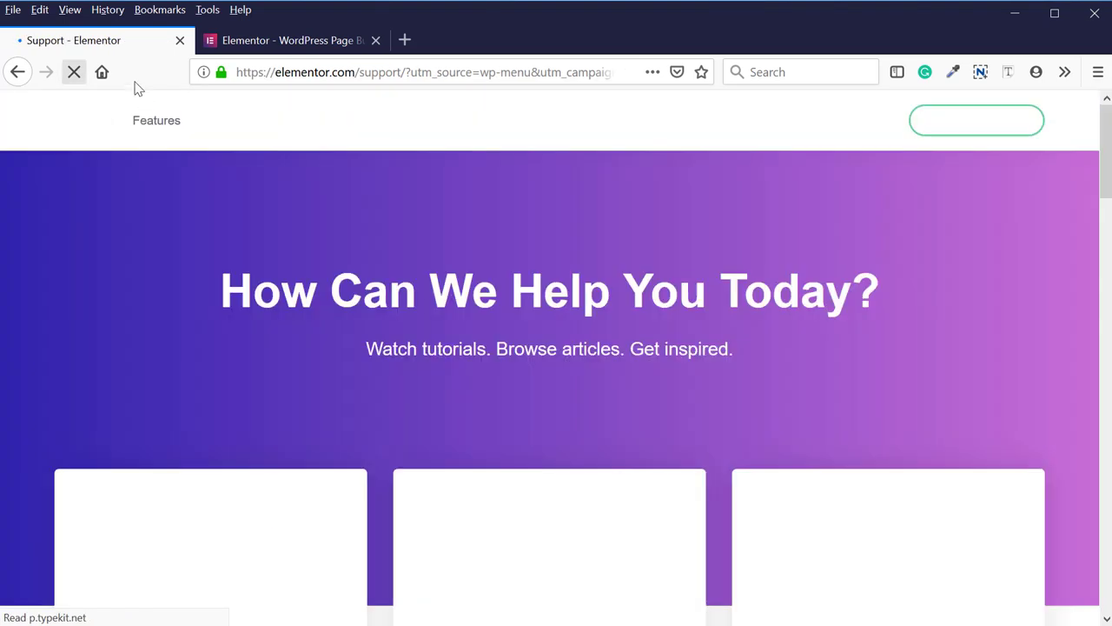
scroll(221, 234, "down", 5)
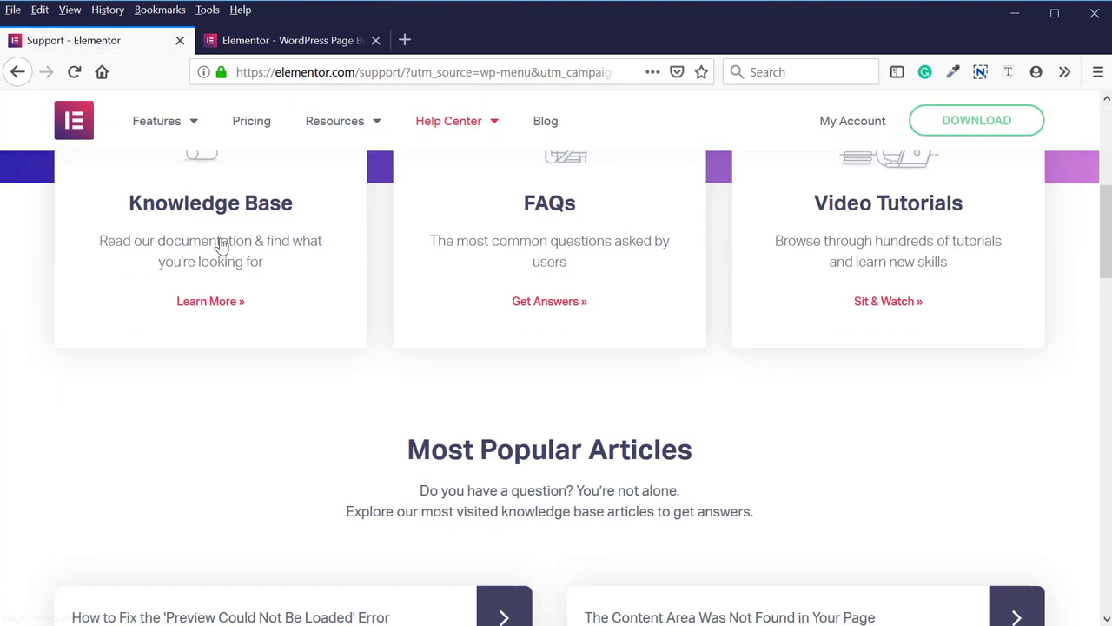
scroll(566, 253, "down", 3)
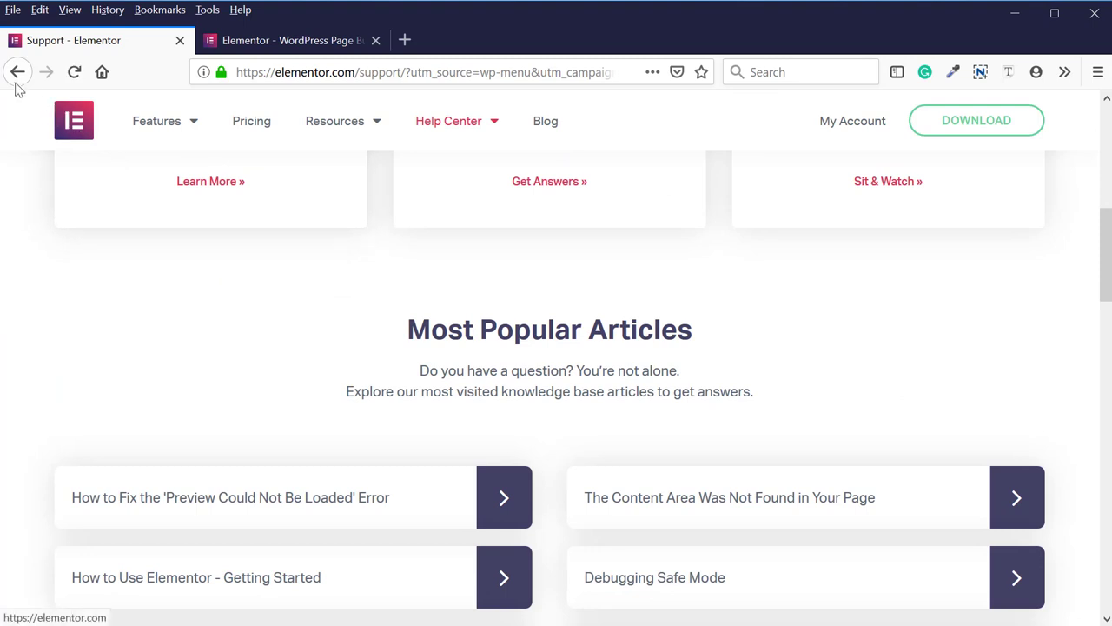
left_click(17, 72)
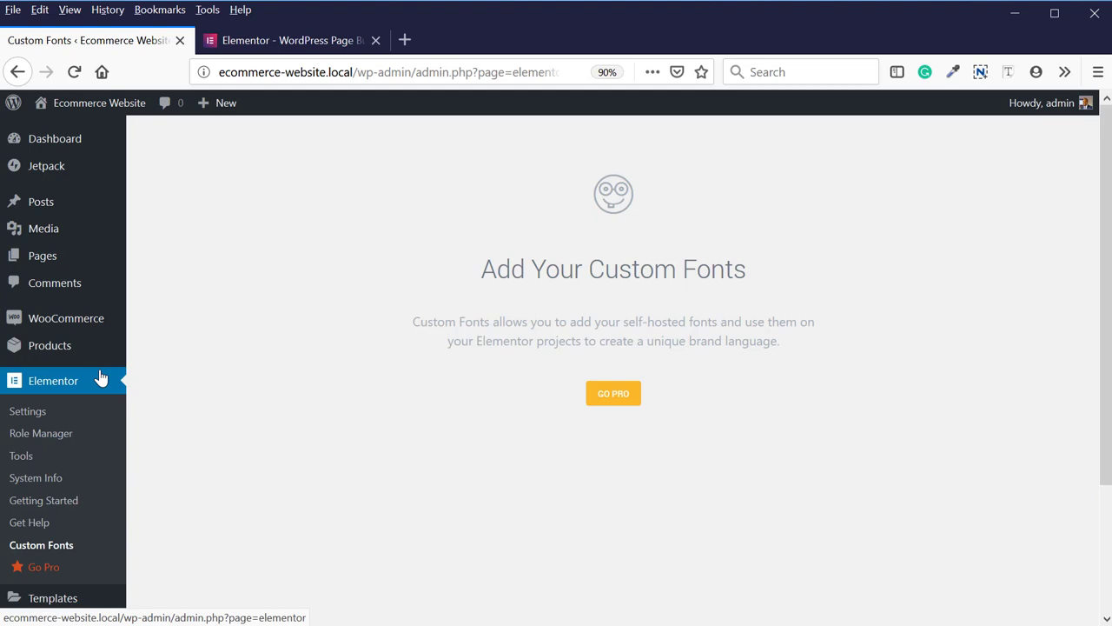
- Open demo.hurbad.com in a new tab and examine the fonts used in the headings and sections of its homepage
left_click(404, 40)
type("demo.hurbad.com/")
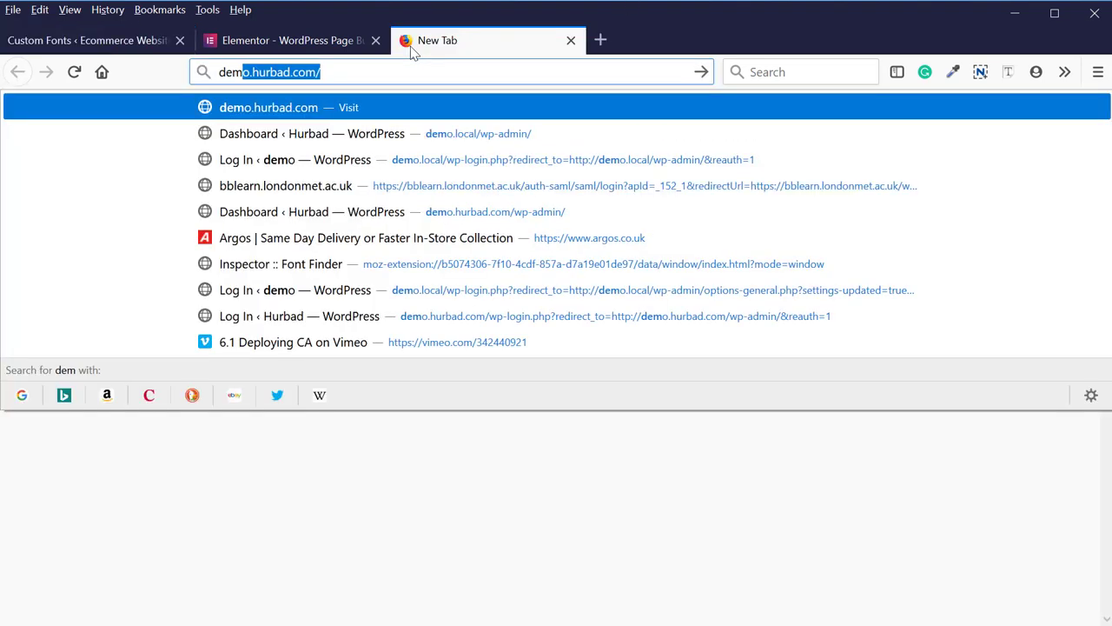
key("Return")
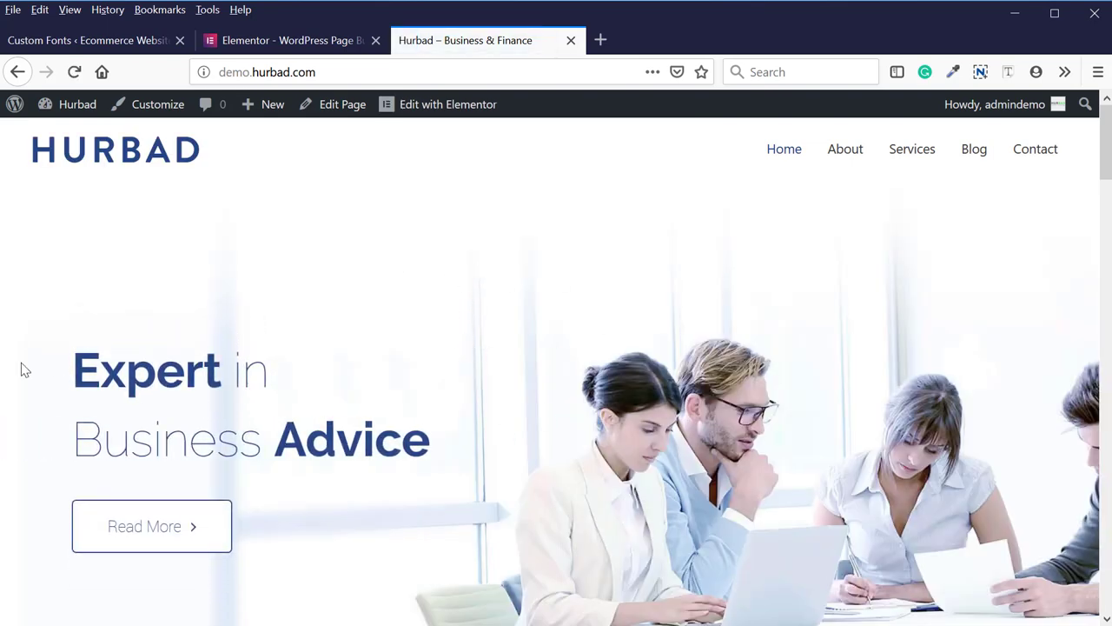
left_click_drag(57, 382, 286, 373)
left_click(444, 311)
scroll(451, 312, "down", 6)
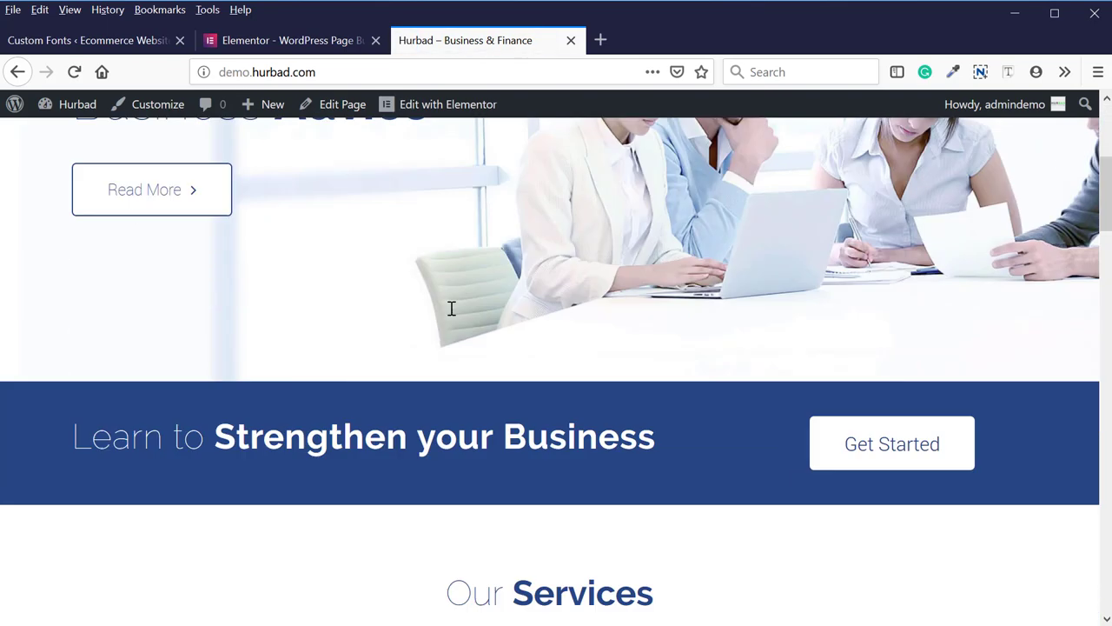
scroll(452, 318, "down", 20)
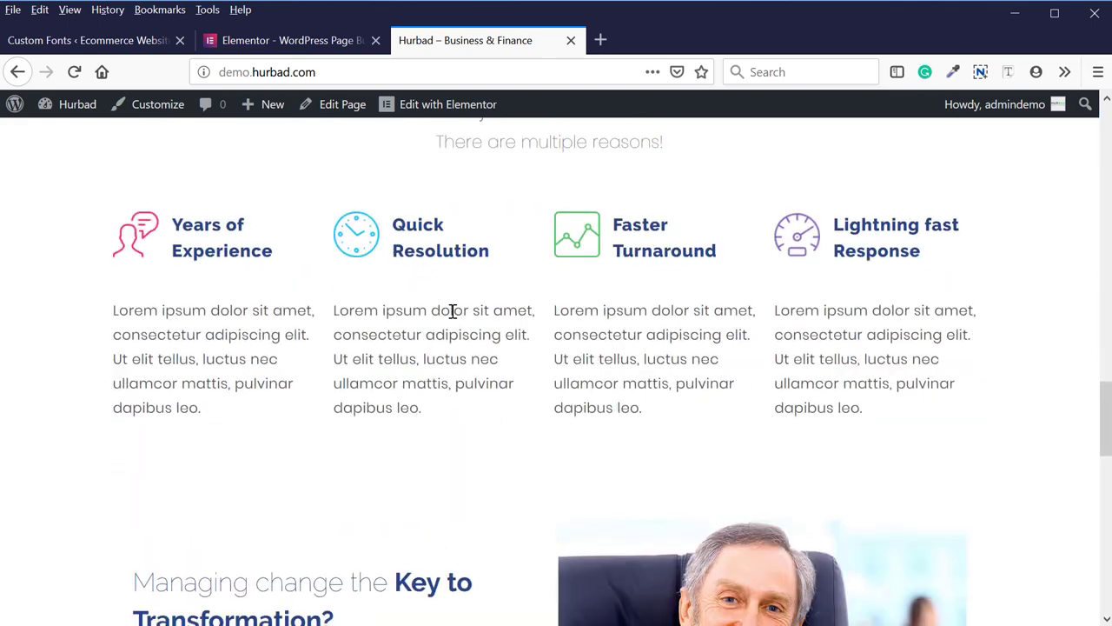
scroll(450, 323, "down", 8)
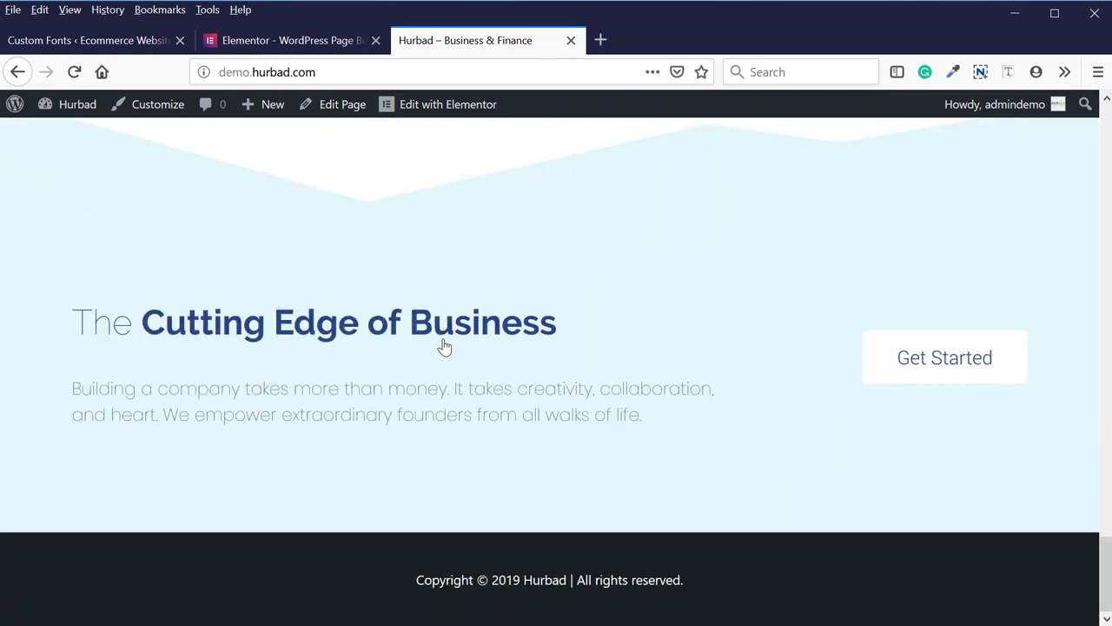
scroll(448, 339, "up", 5)
- Return to the ecommerce site's dashboard and open the list of all pages
left_click(87, 40)
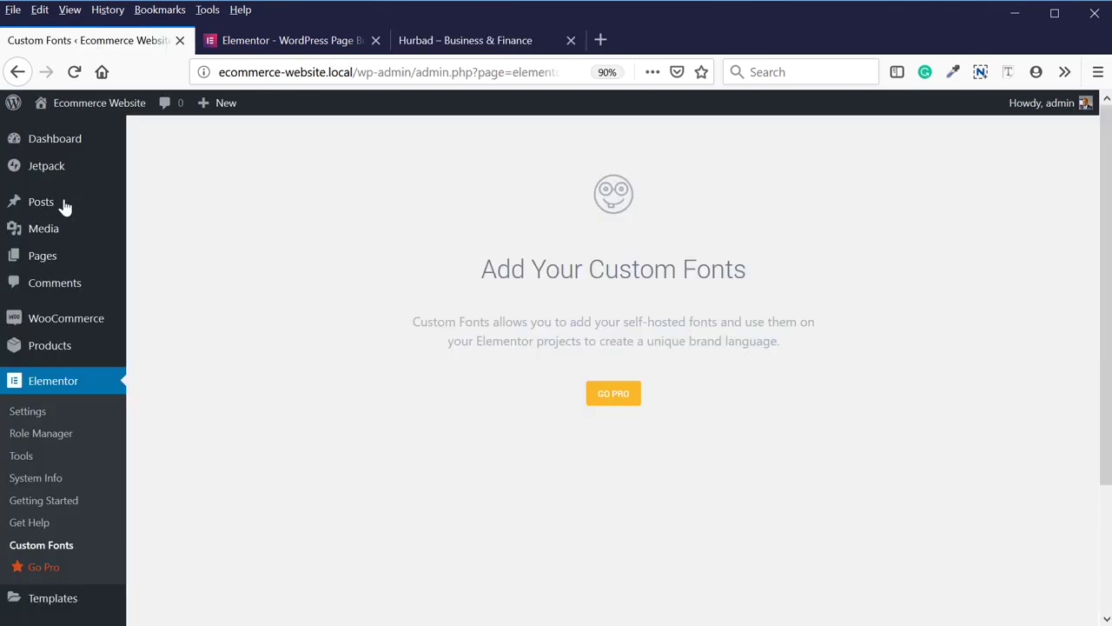
scroll(434, 313, "down", 2)
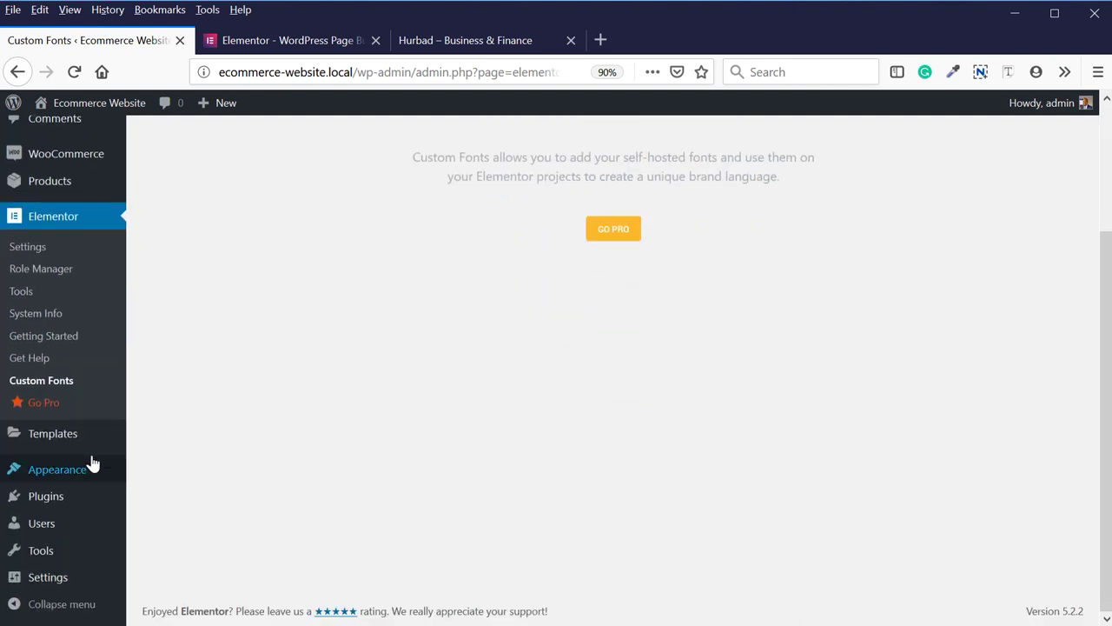
mouse_move(91, 459)
scroll(216, 357, "up", 2)
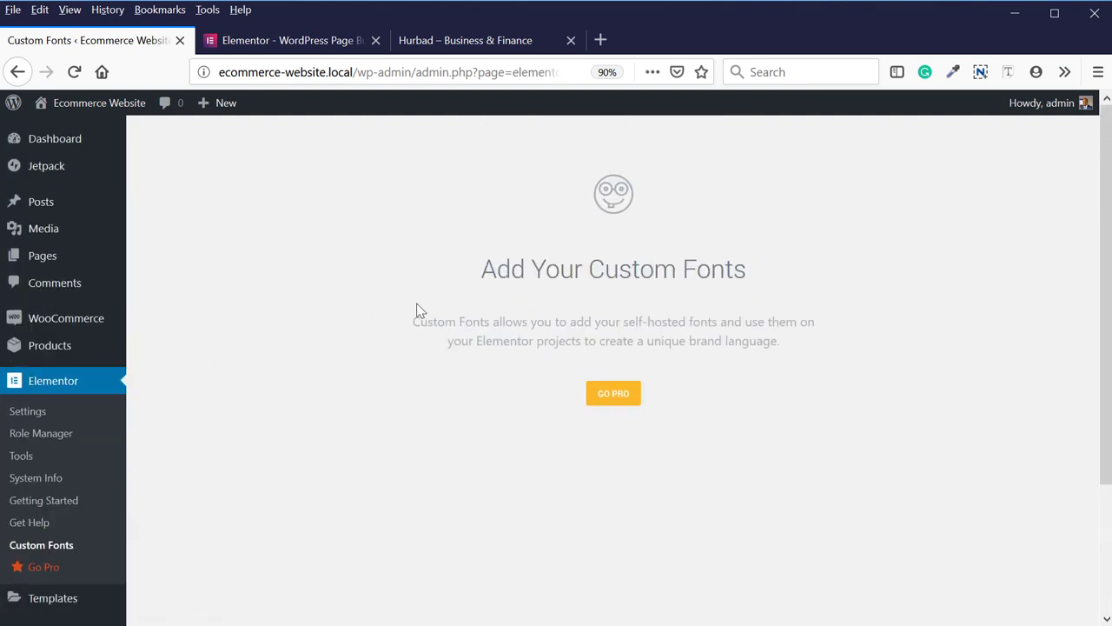
left_click(57, 262)
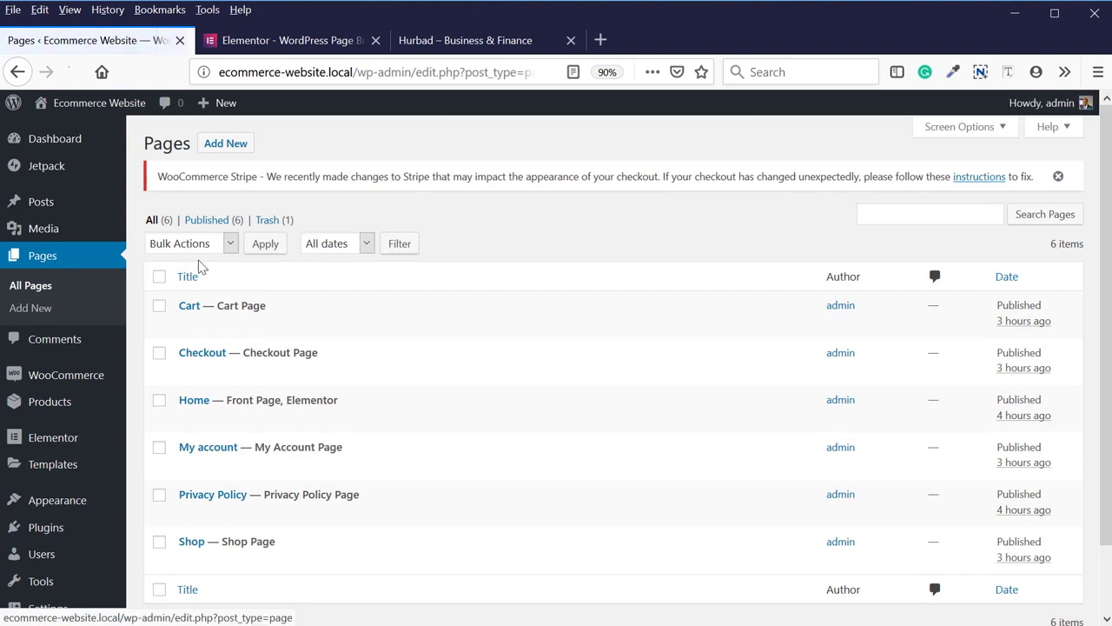
scroll(287, 395, "down", 2)
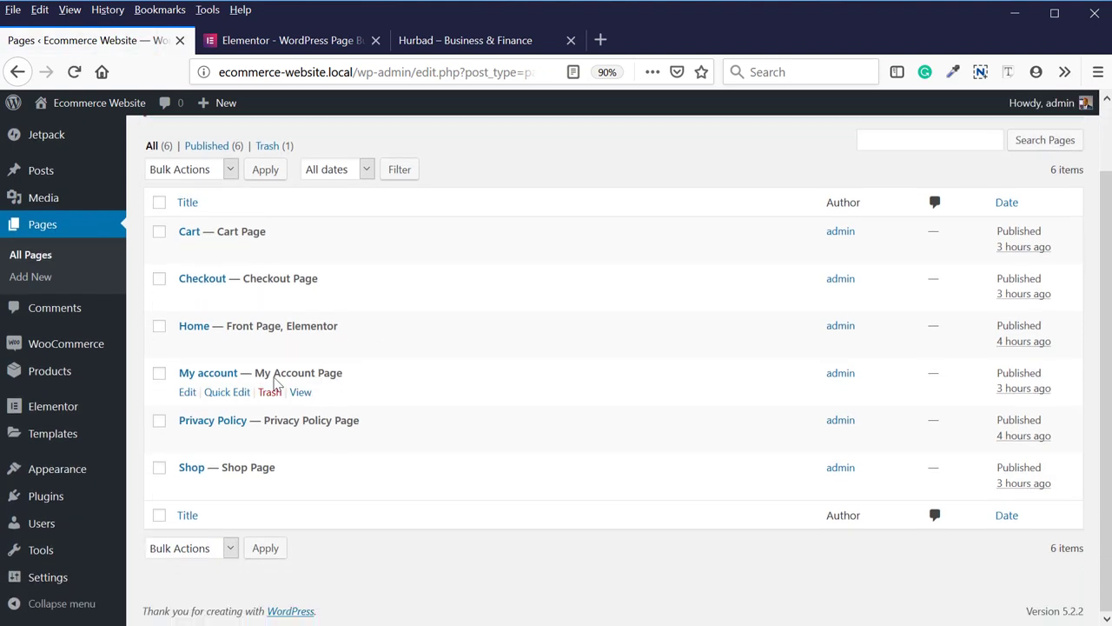
right_click(192, 328)
left_click(466, 170)
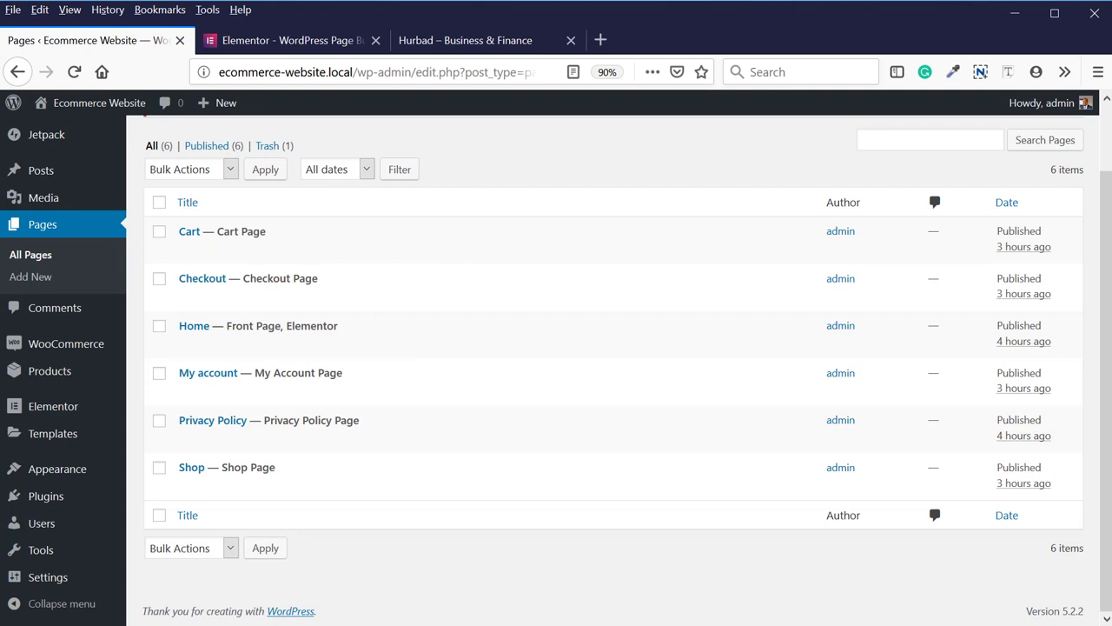
left_click_drag(286, 332, 322, 339)
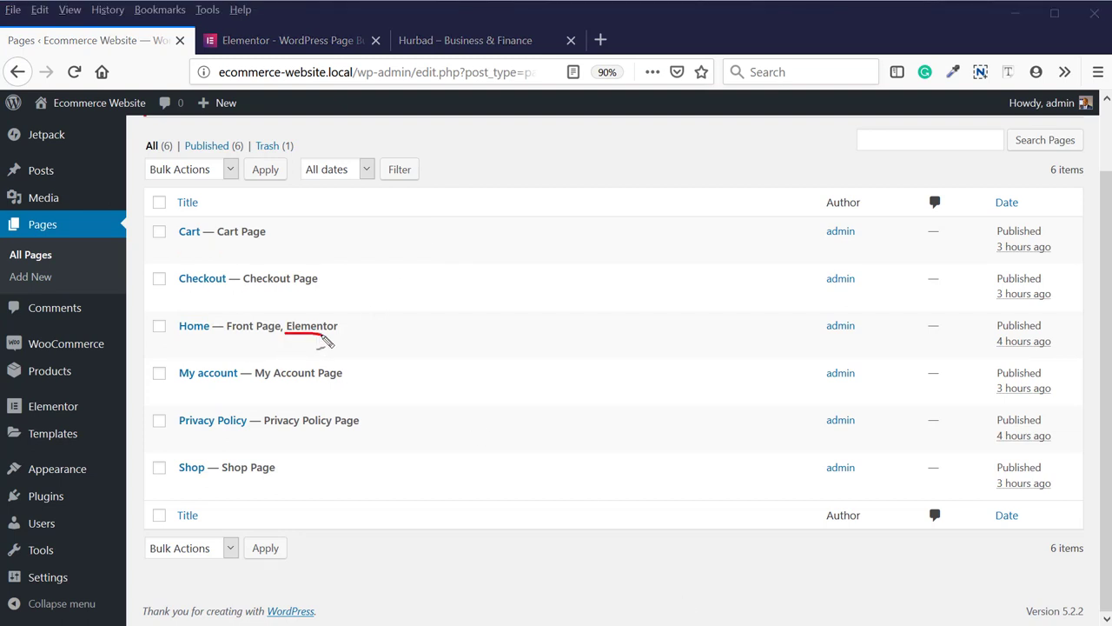
key("Escape")
- Open the Home page in the WordPress editor and in the Elementor editor, each in its own new tab
right_click(199, 324)
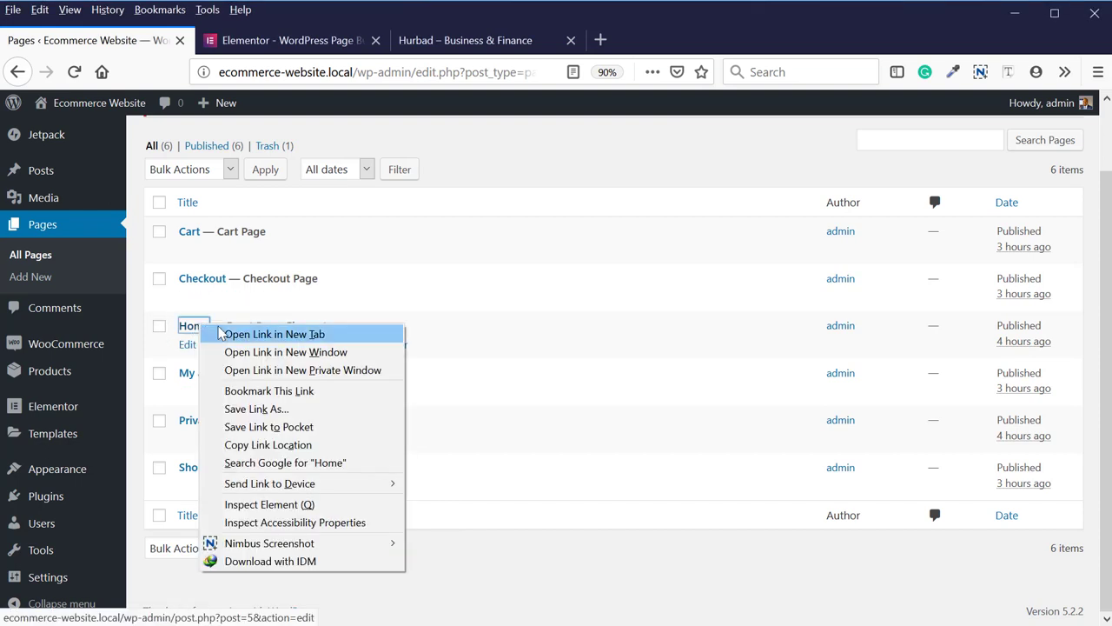
left_click(219, 333)
left_click(230, 42)
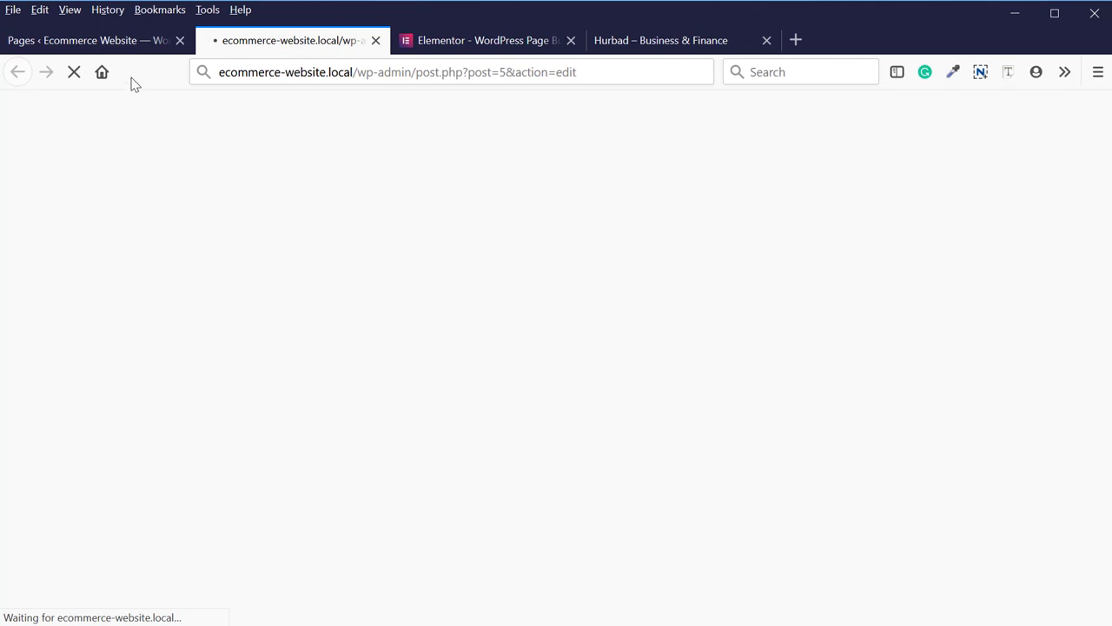
left_click(139, 44)
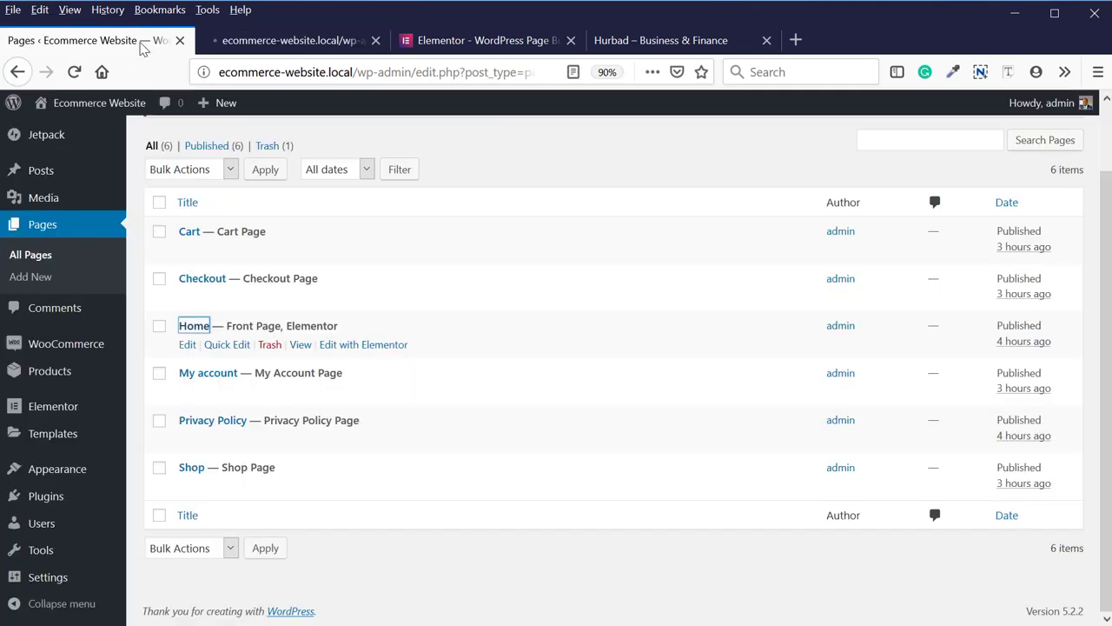
right_click(355, 347)
left_click(398, 356)
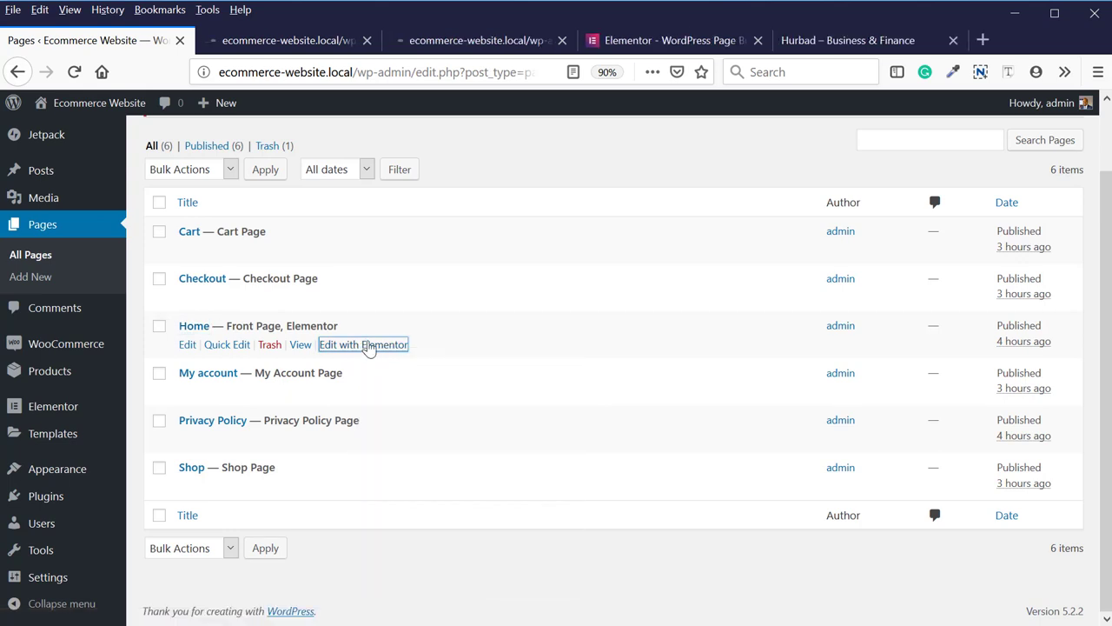
left_click(486, 40)
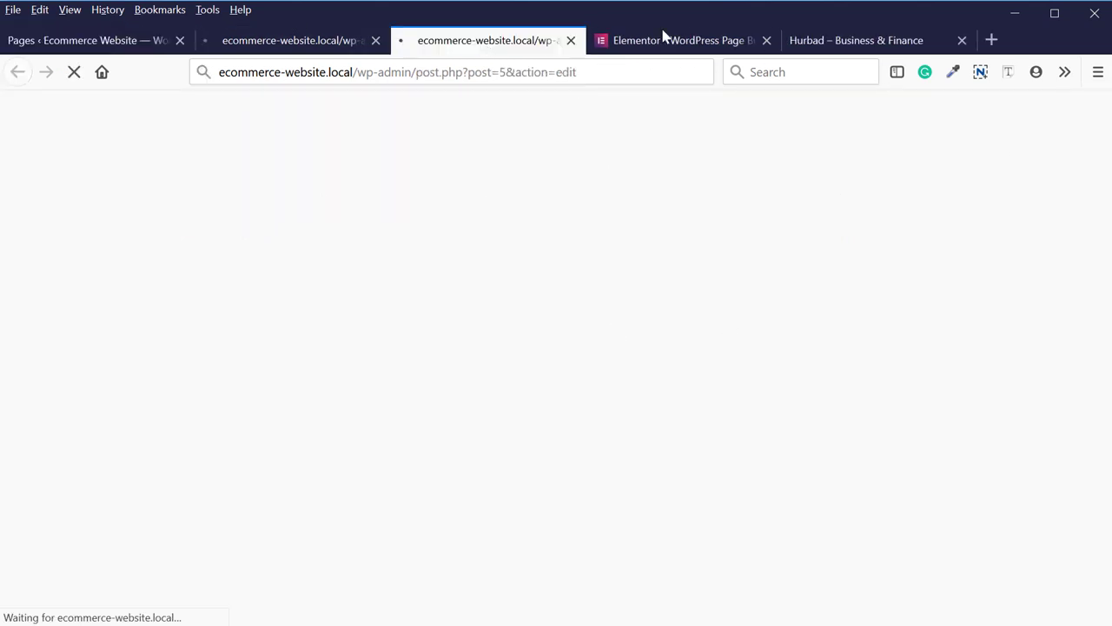
- Locate the Edit with Elementor option on the Hurbad demo site, and launch Elementor from the Home page's WordPress editor
left_click(913, 28)
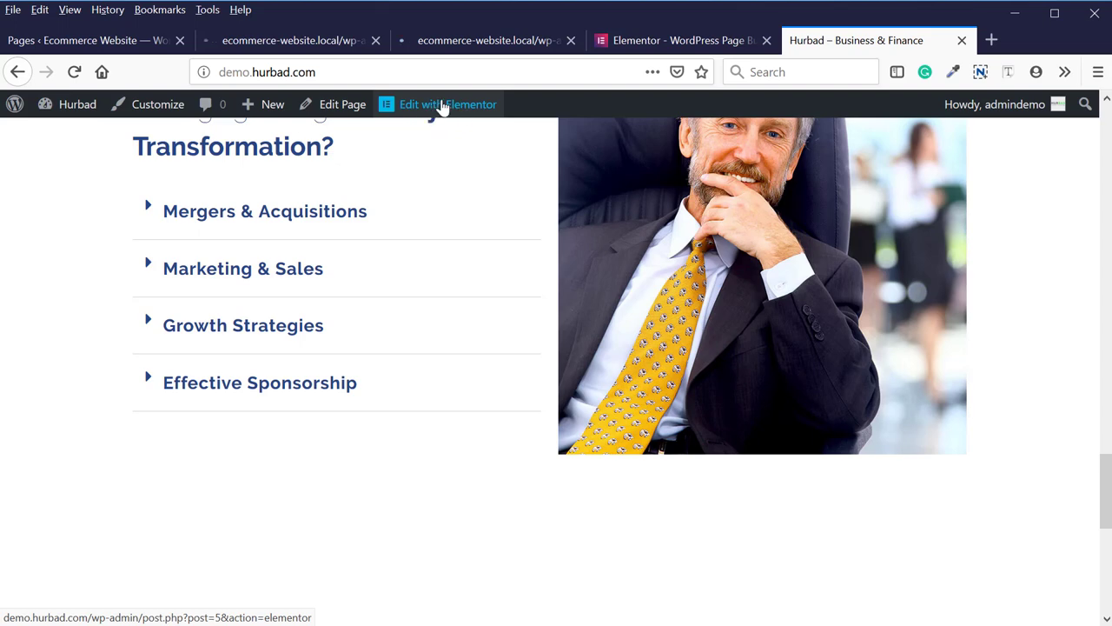
left_click(321, 39)
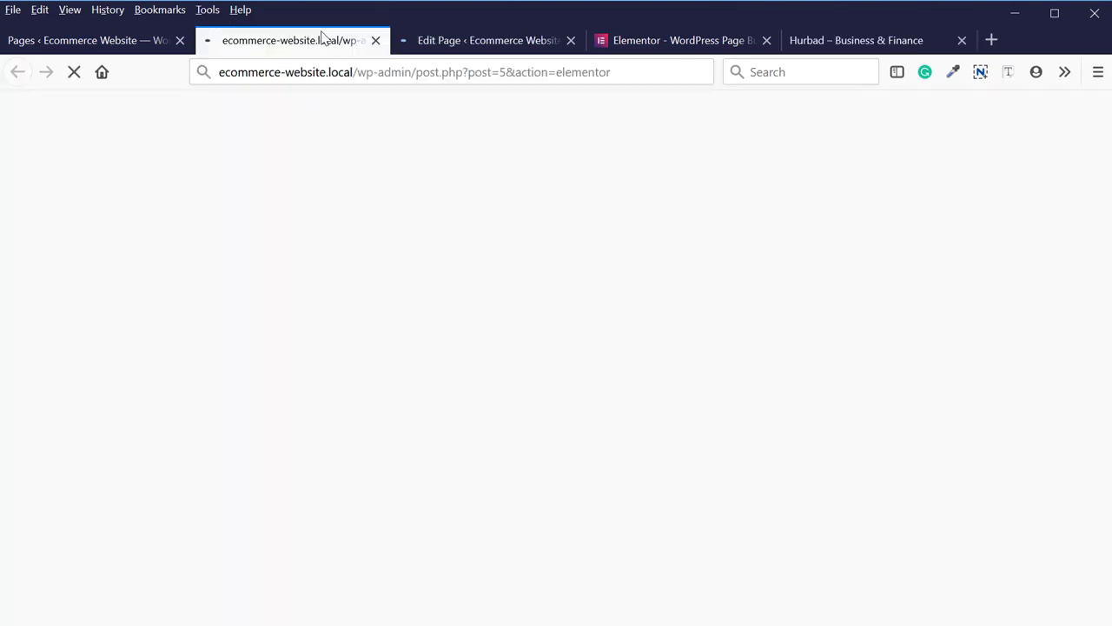
left_click(492, 44)
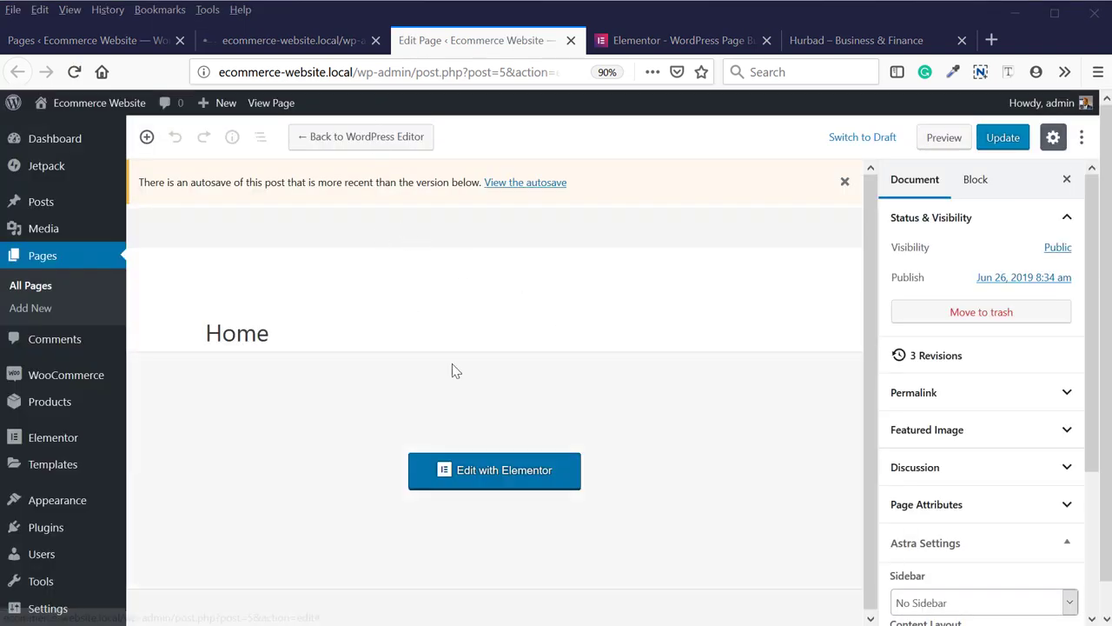
left_click(494, 479)
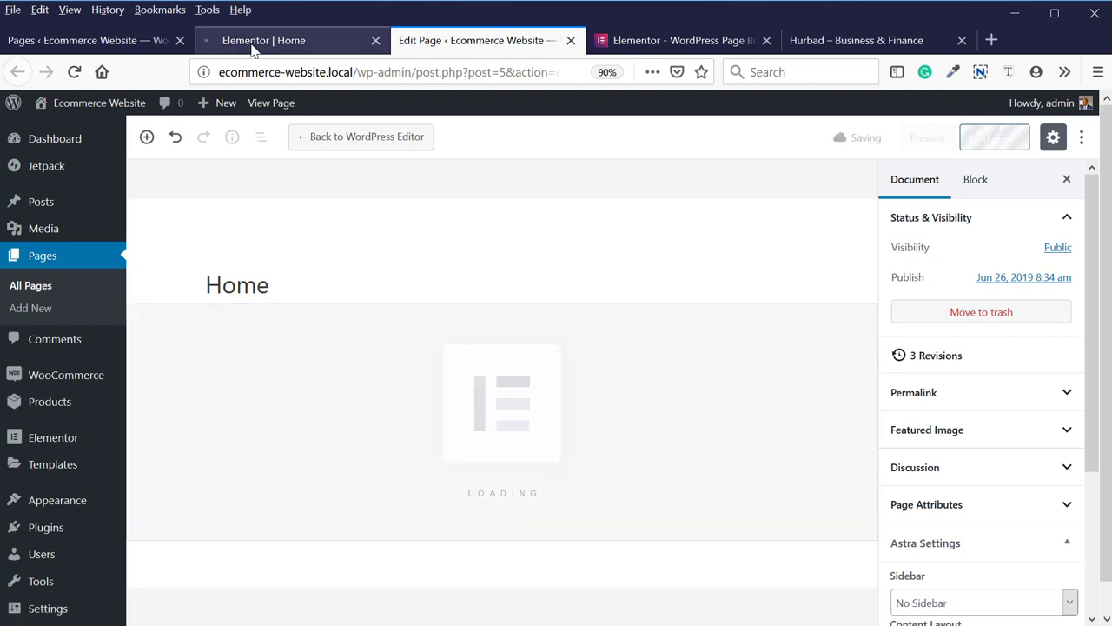
left_click(219, 42)
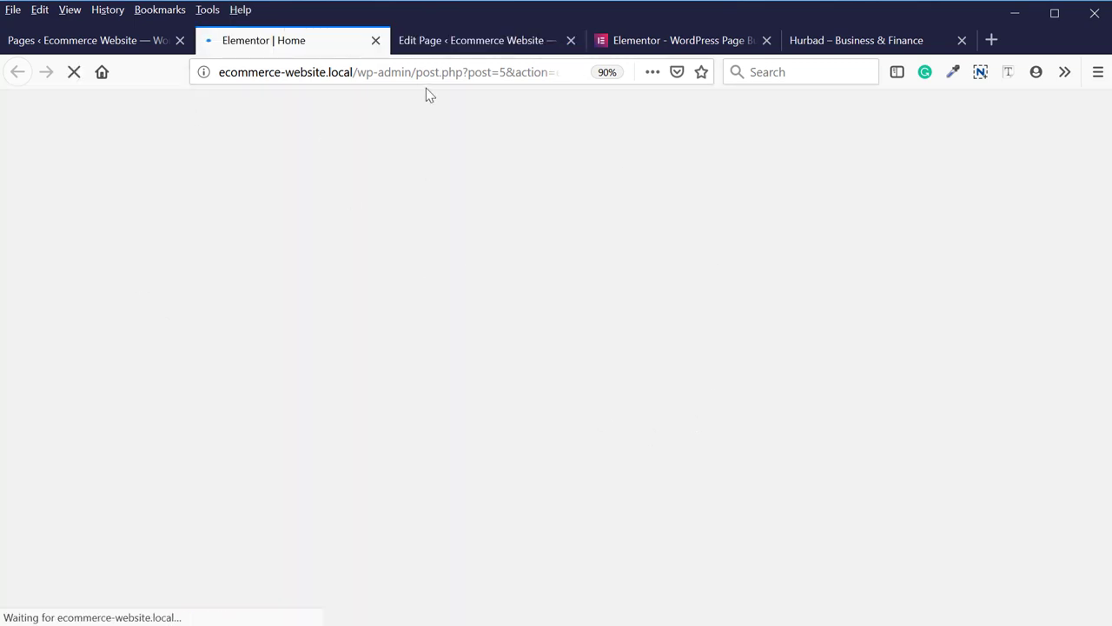
left_click(420, 41)
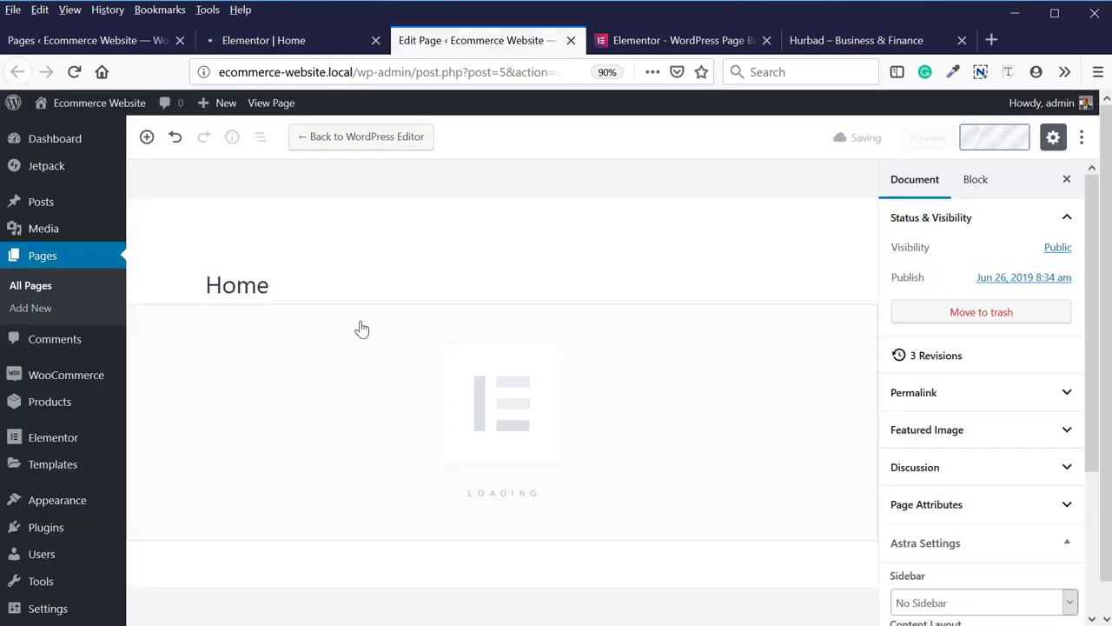
left_click(256, 42)
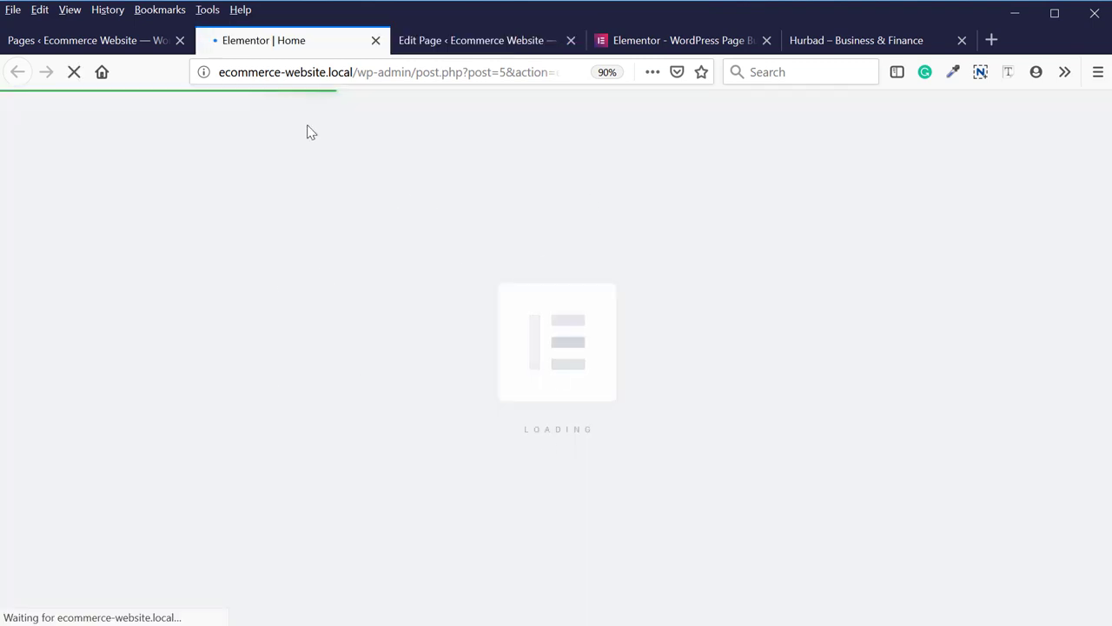
- View the ecommerce site's live Home page in a new tab and compare it with the same page in the Elementor editor
left_click(149, 40)
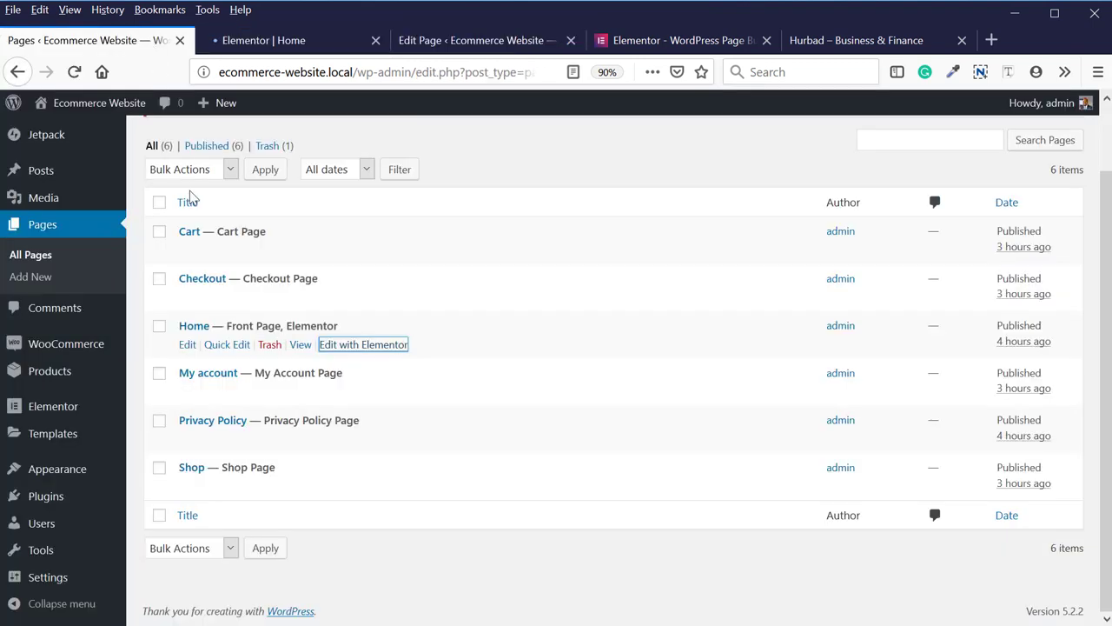
right_click(300, 345)
left_click(339, 356)
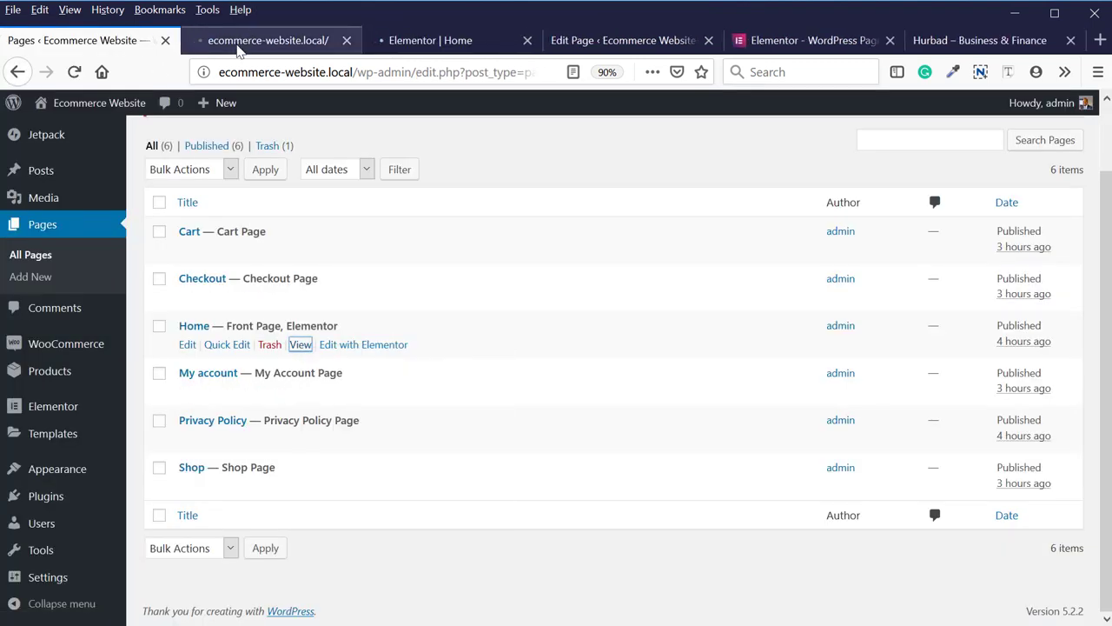
left_click(261, 40)
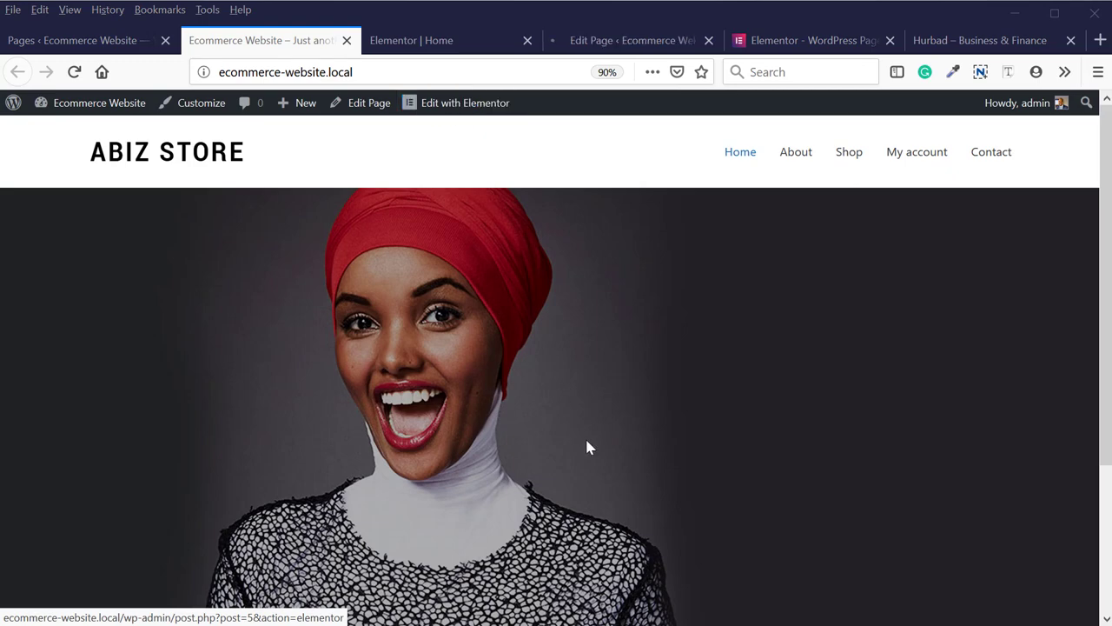
scroll(1024, 237, "down", 5)
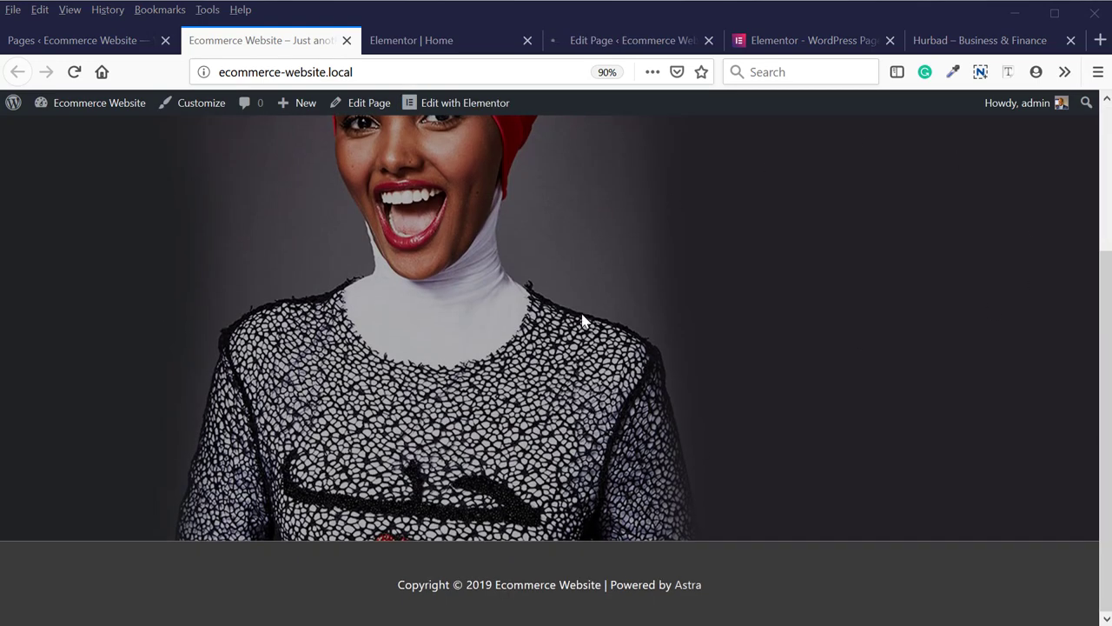
scroll(939, 272, "up", 5)
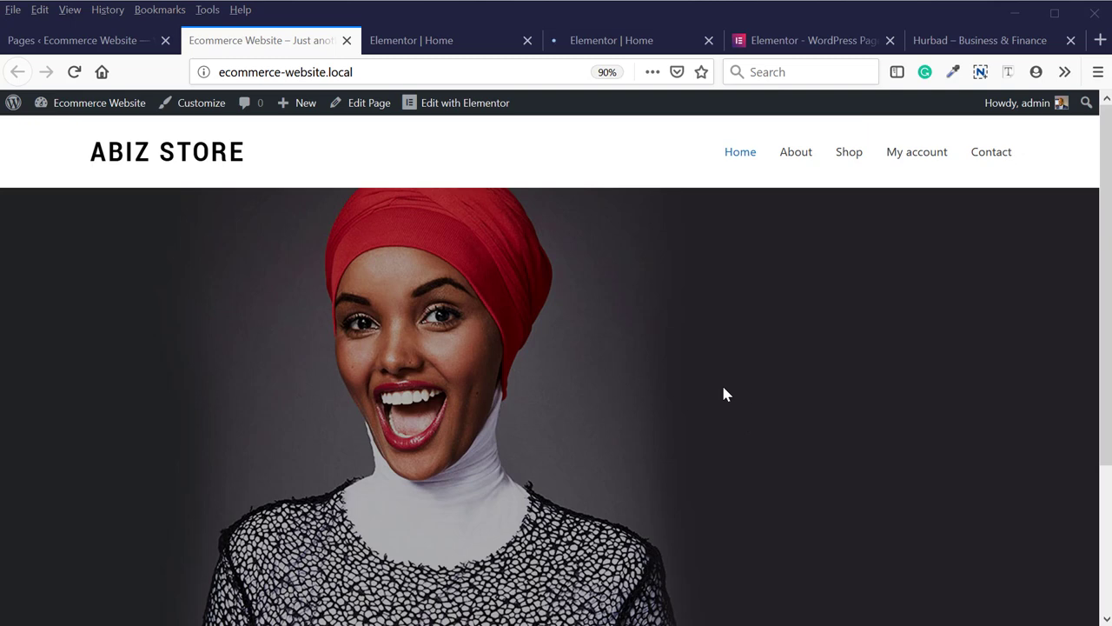
left_click(475, 45)
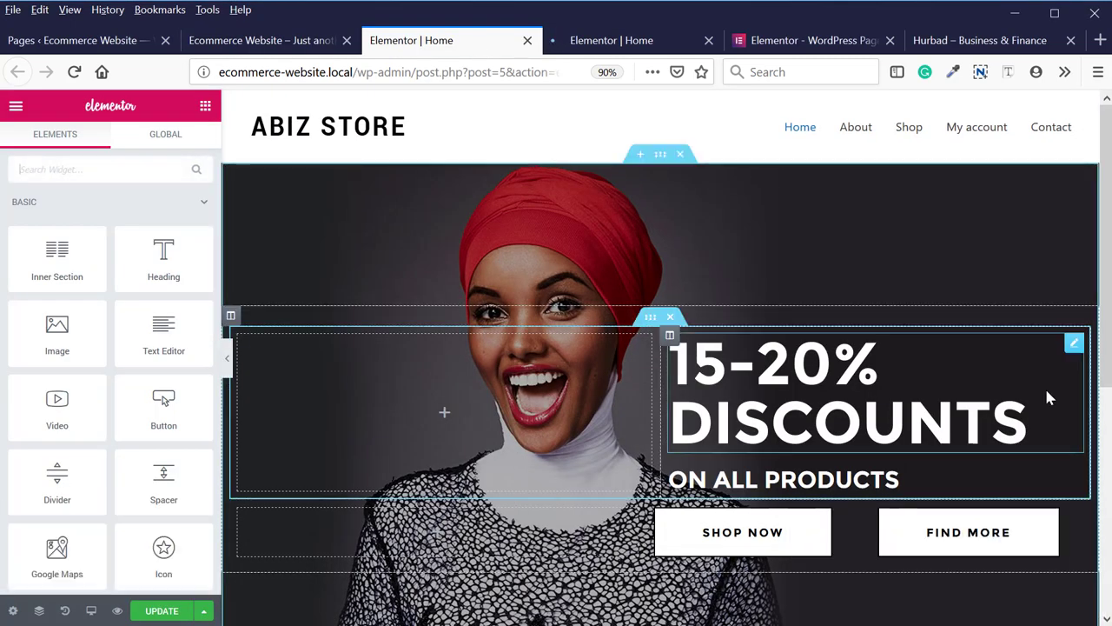